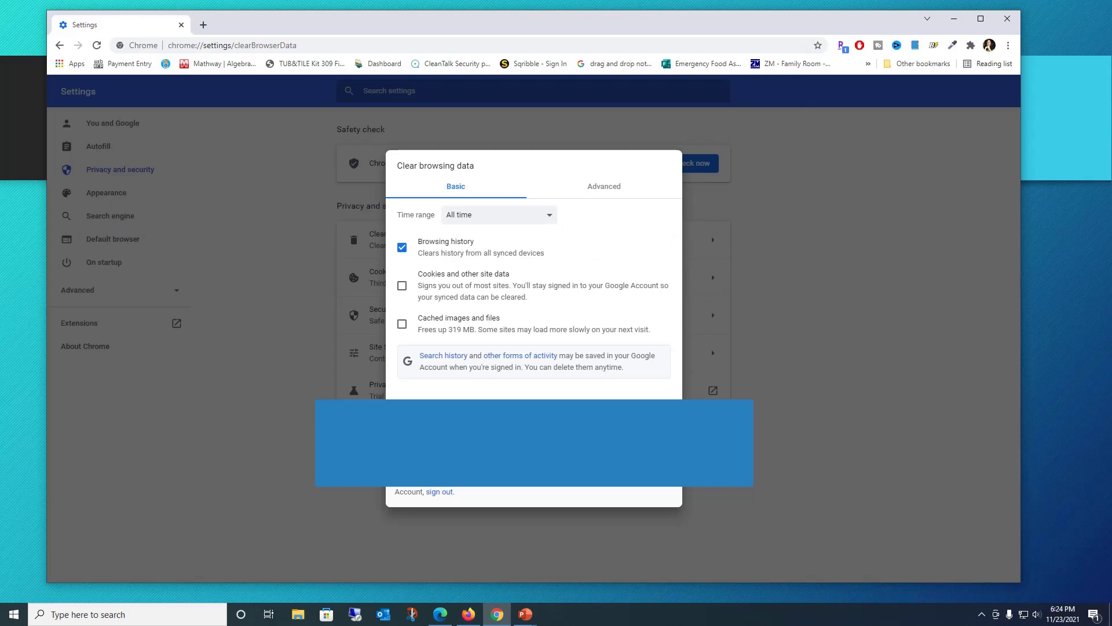
Set the time range of the basic browsing data clearing options to Last hour.
{"action": "key", "text": "alt+Tab"}
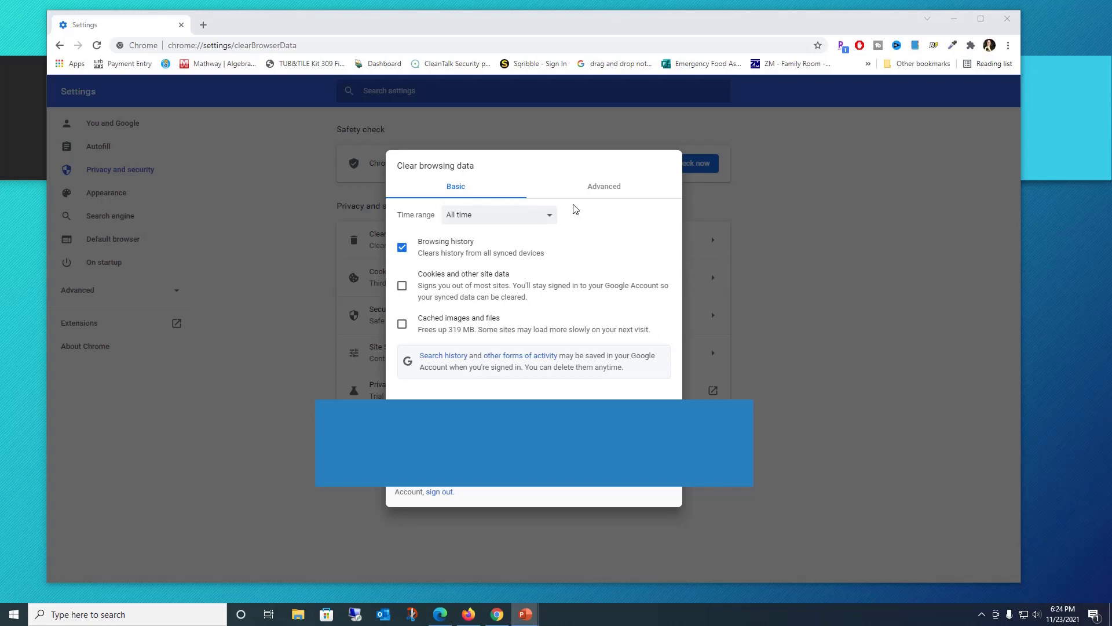
{"action": "left_click", "coordinate": [554, 223]}
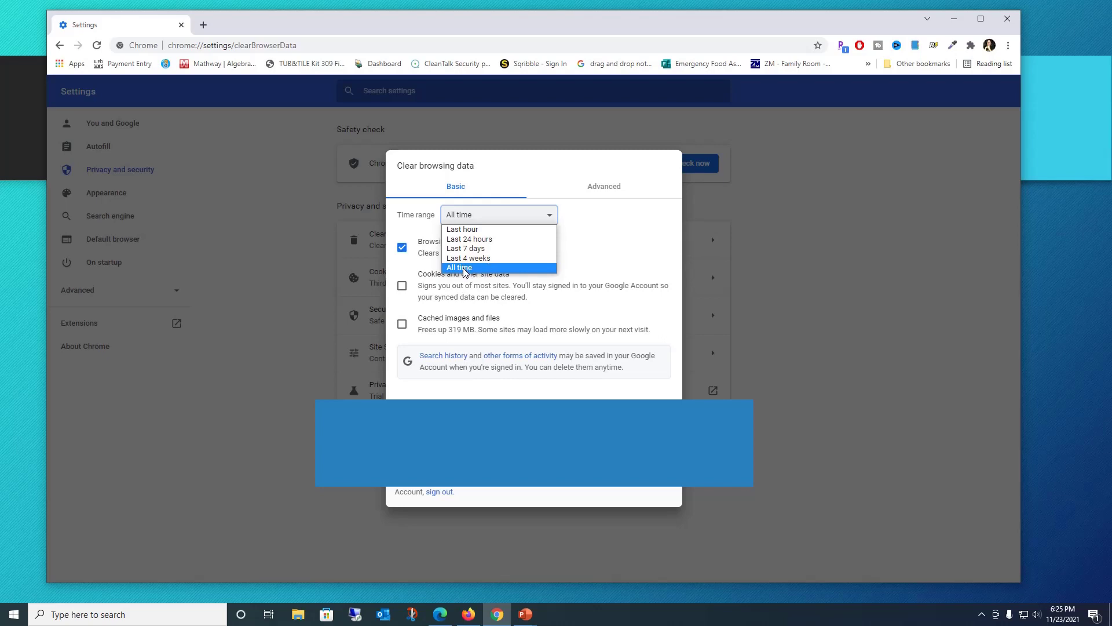
{"action": "left_click", "coordinate": [463, 231]}
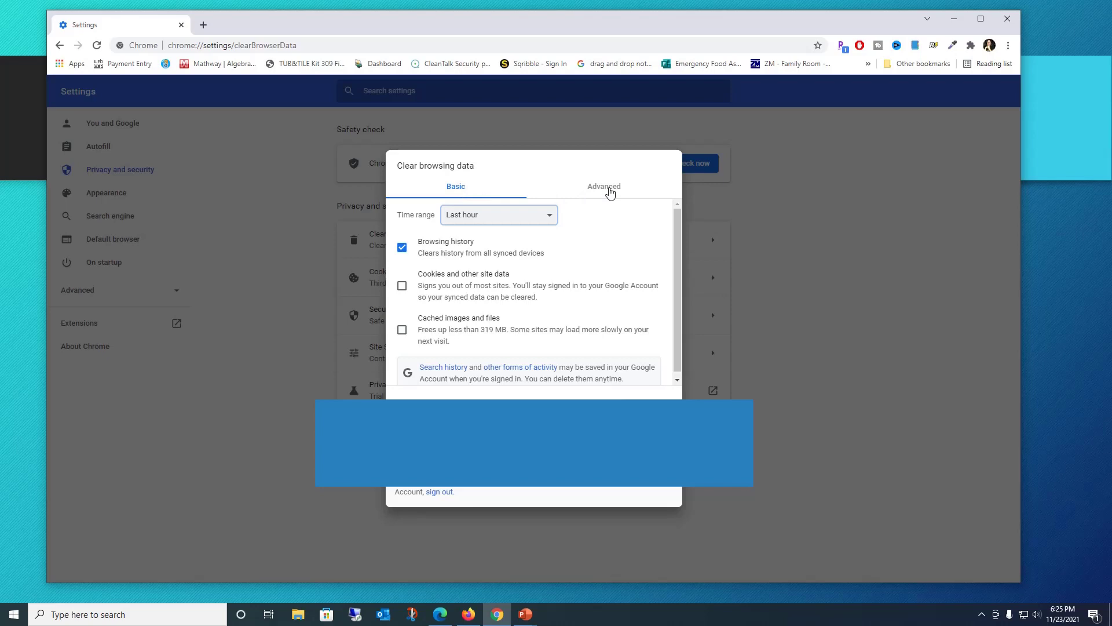
Review the advanced data types available for clearing and exclude Autofill form data from the selection.
{"action": "left_click", "coordinate": [610, 193]}
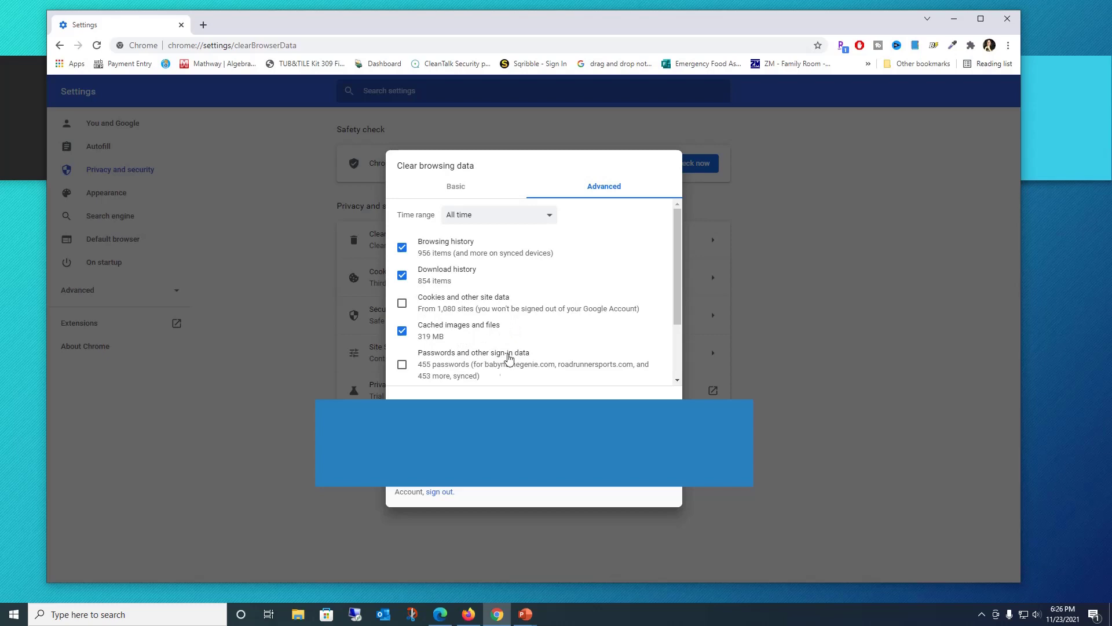
{"action": "scroll", "coordinate": [509, 358], "scroll_direction": "down", "scroll_amount": 1}
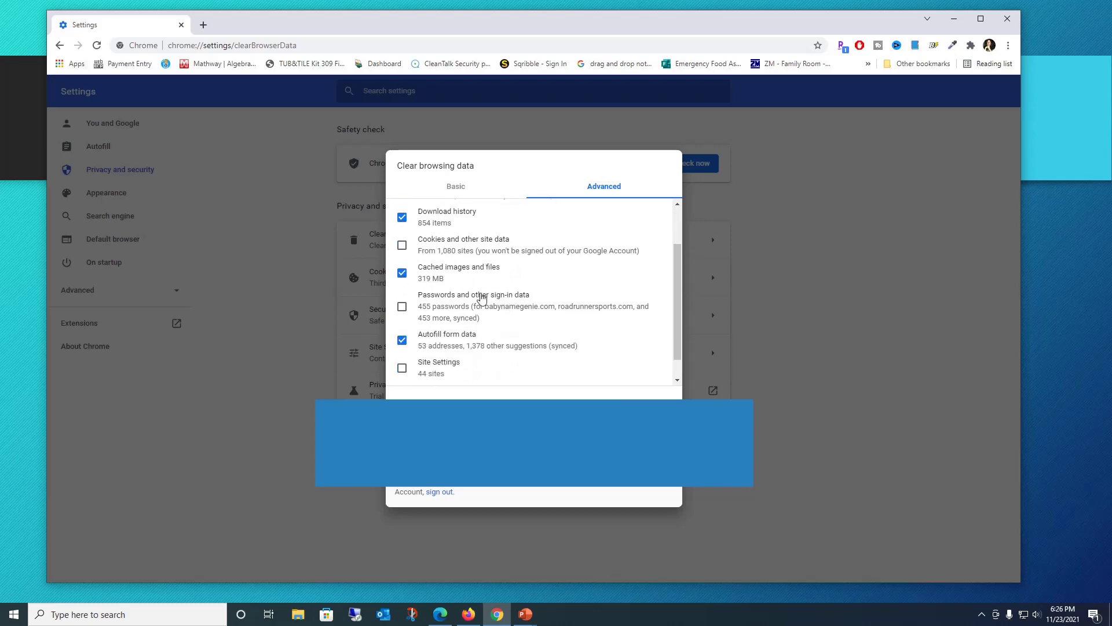
{"action": "scroll", "coordinate": [627, 289], "scroll_direction": "down", "scroll_amount": 1}
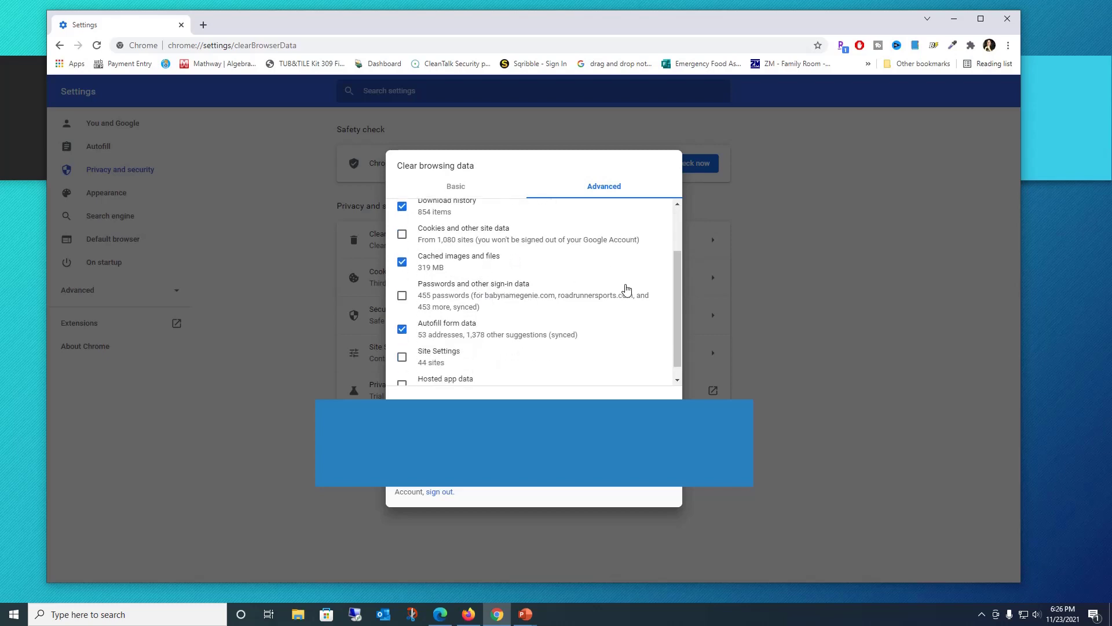
{"action": "scroll", "coordinate": [628, 290], "scroll_direction": "up", "scroll_amount": 2}
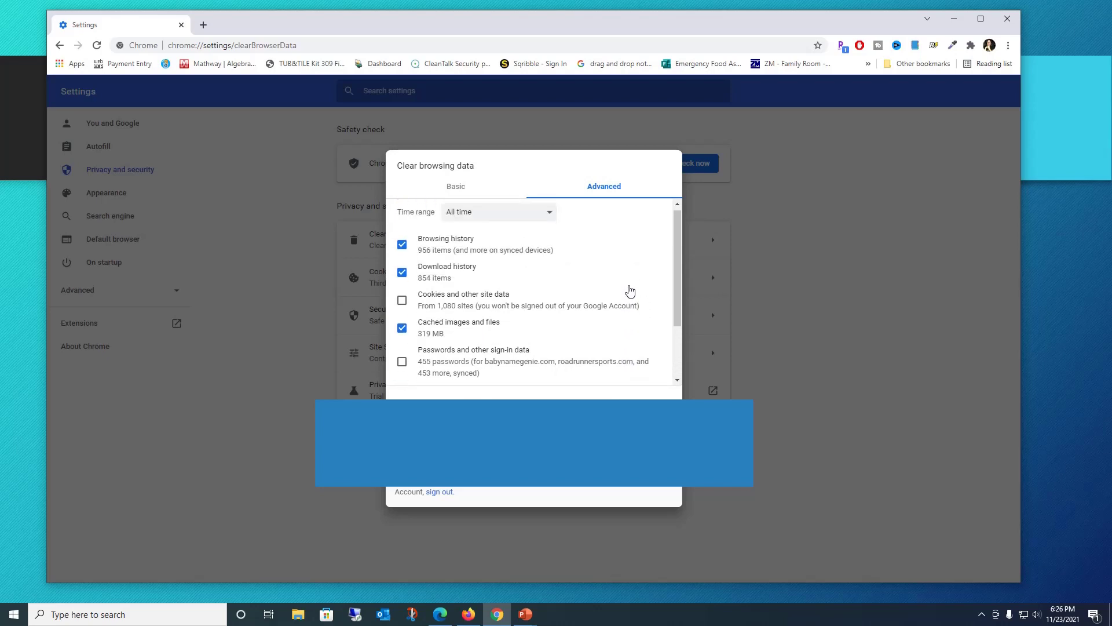
{"action": "scroll", "coordinate": [631, 290], "scroll_direction": "down", "scroll_amount": 2}
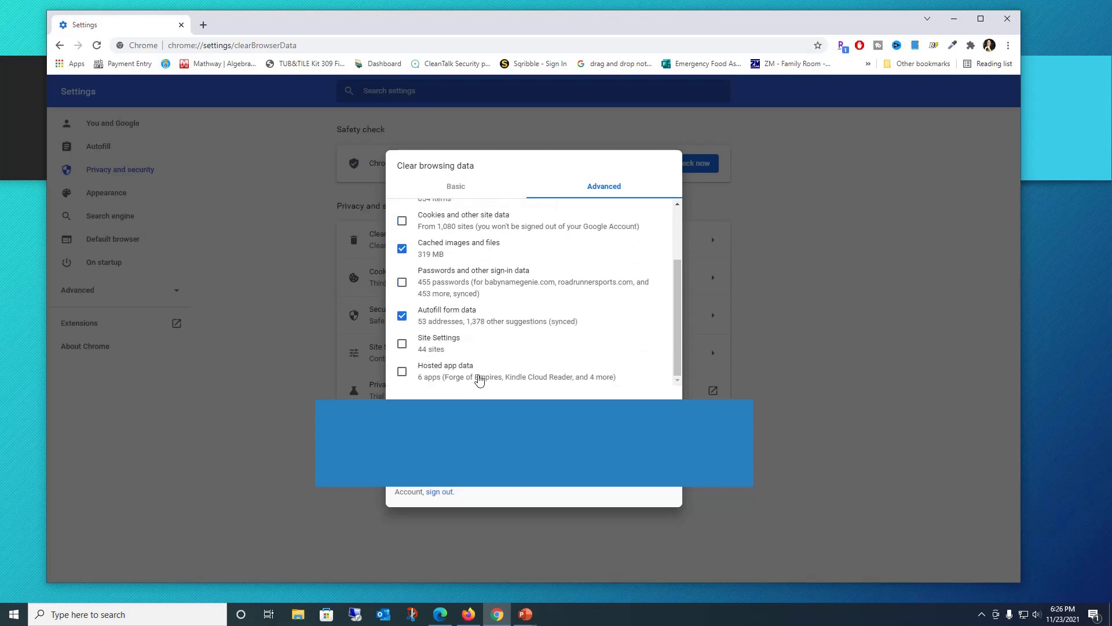
{"action": "scroll", "coordinate": [527, 351], "scroll_direction": "up", "scroll_amount": 1}
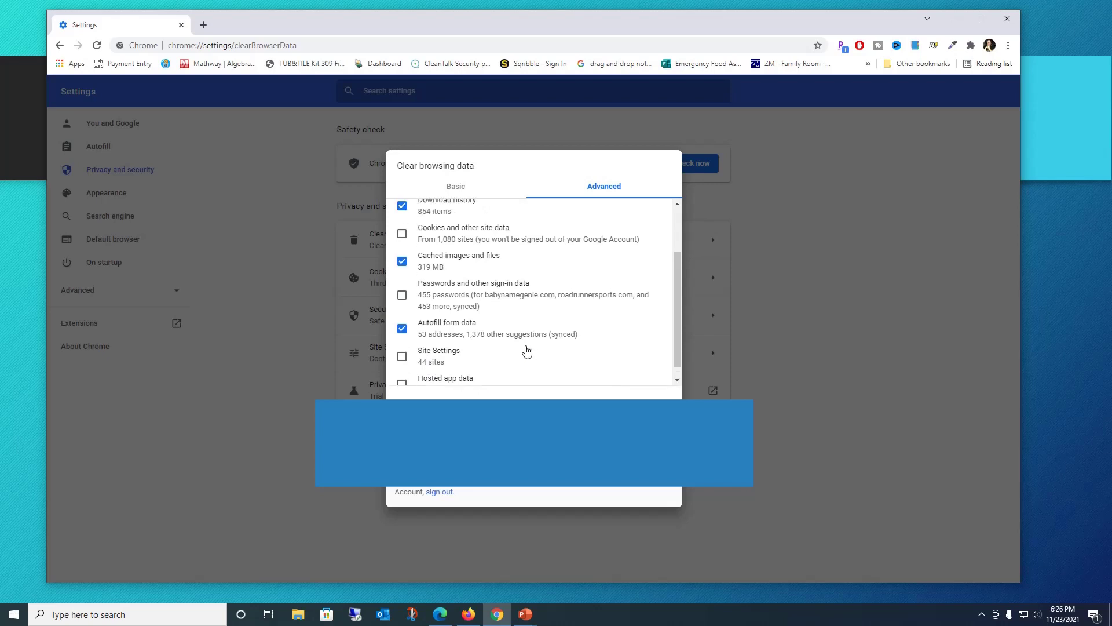
{"action": "scroll", "coordinate": [526, 351], "scroll_direction": "up", "scroll_amount": 2}
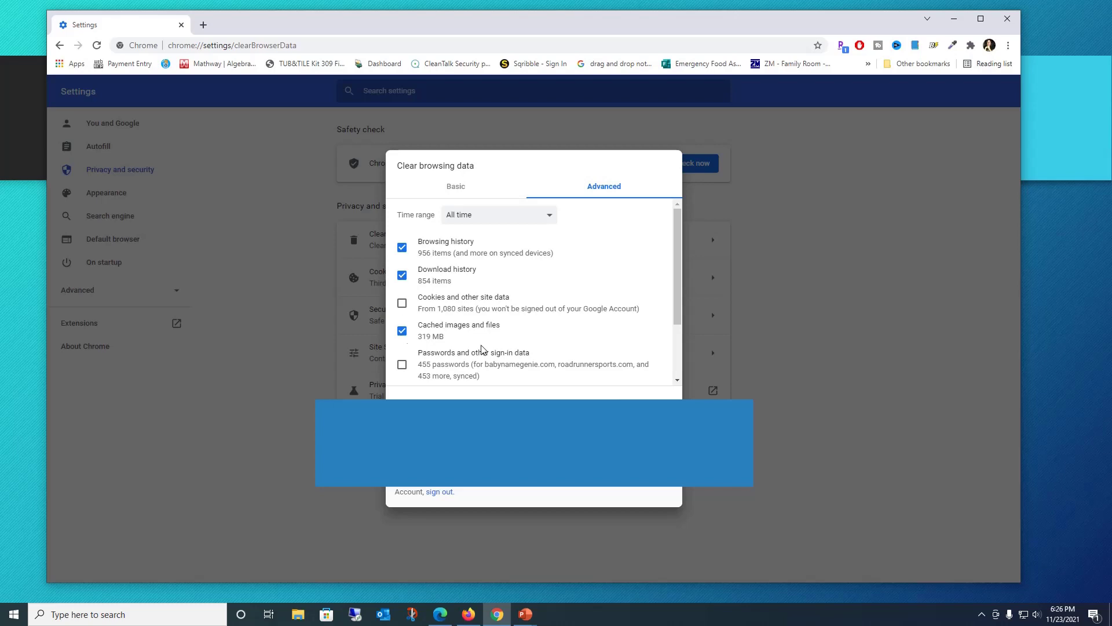
{"action": "left_click_drag", "start_coordinate": [676, 278], "coordinate": [681, 330]}
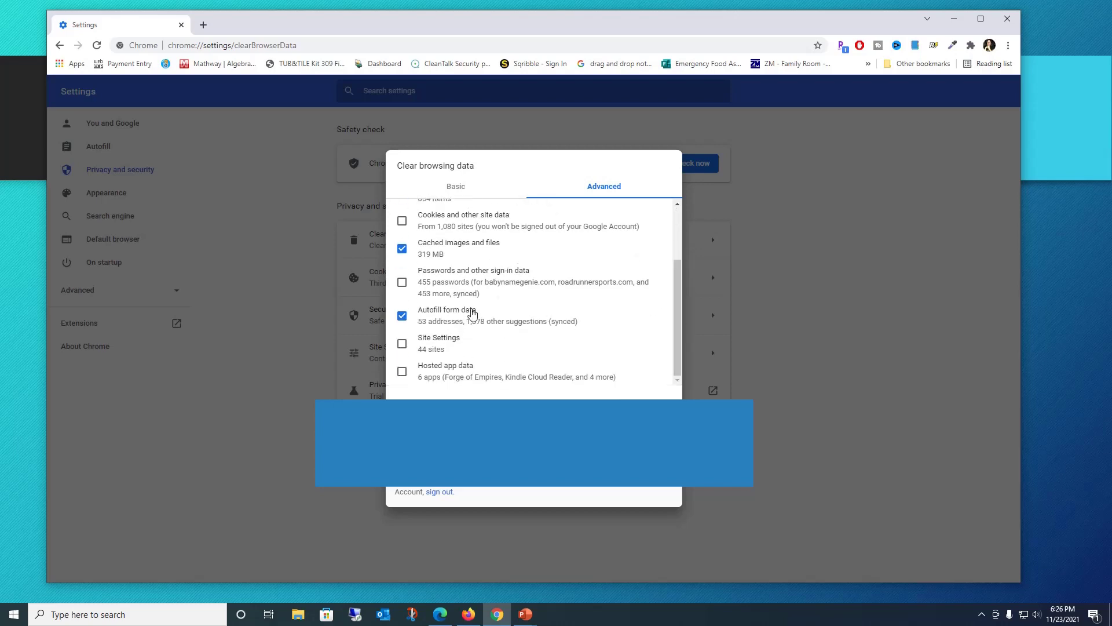
{"action": "left_click", "coordinate": [402, 315]}
{"action": "left_click_drag", "start_coordinate": [676, 305], "coordinate": [654, 144]}
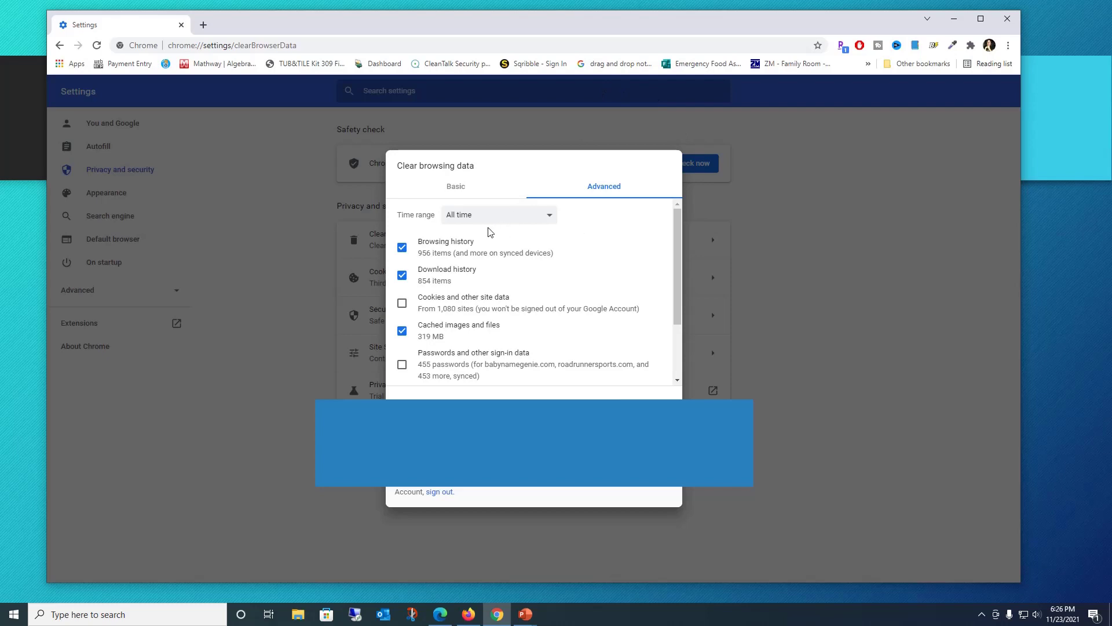
Clear the selected advanced browsing data with the time range set to Last hour.
{"action": "left_click", "coordinate": [508, 218]}
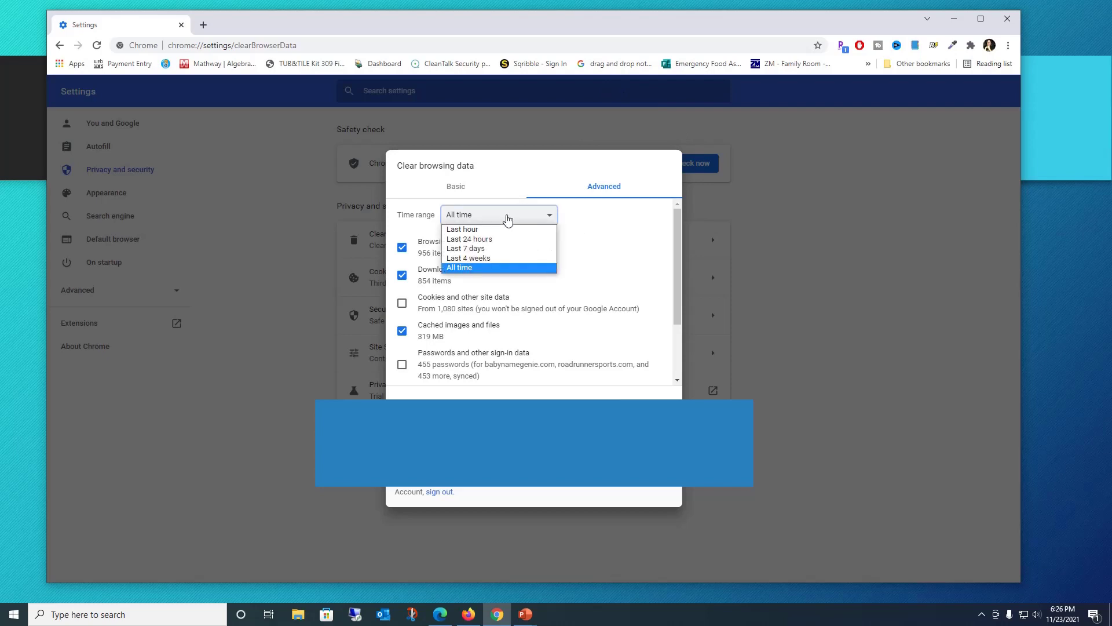
{"action": "left_click", "coordinate": [487, 230]}
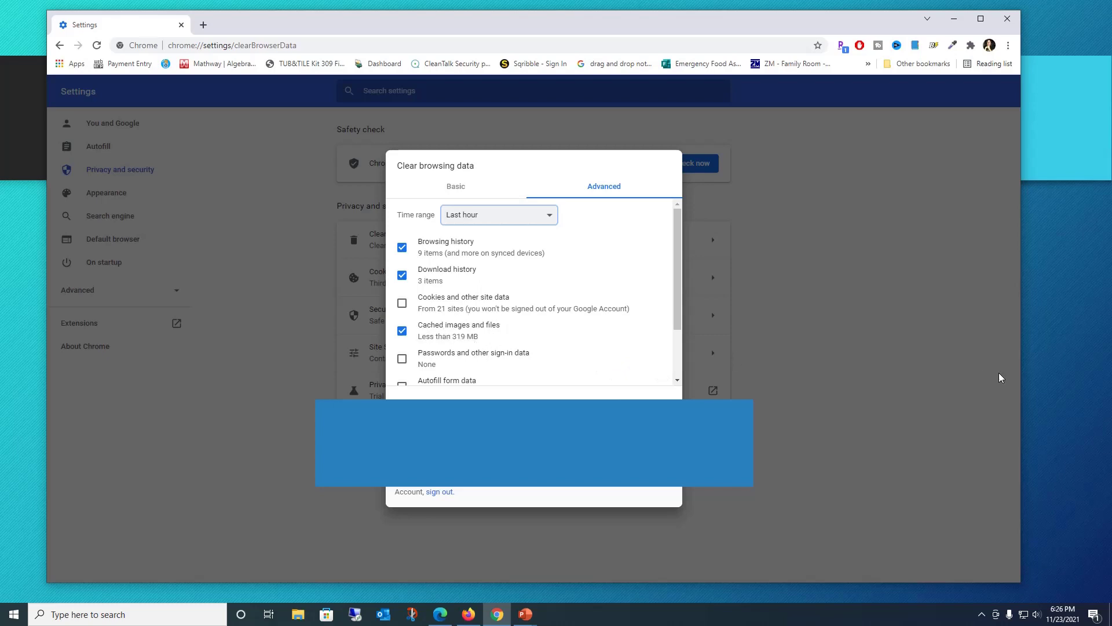
{"action": "left_click", "coordinate": [646, 409]}
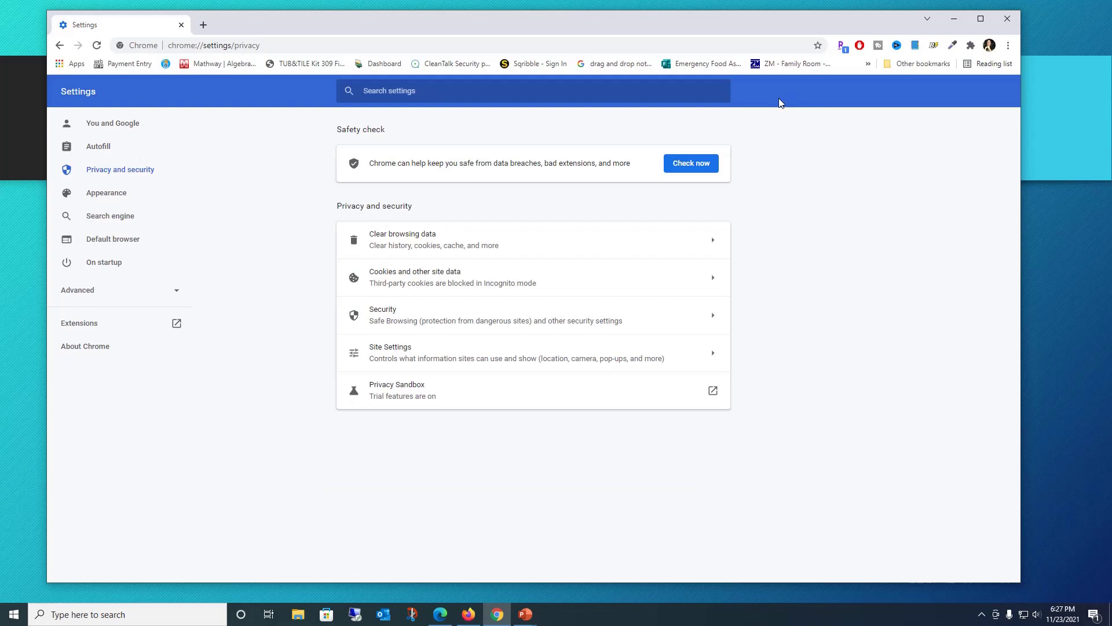
Minimize the browser to return to the PowerPoint slideshow and reveal the Microsoft Edge cache instructions through "Scroll down to Clear Browsing Data".
{"action": "left_click_drag", "start_coordinate": [803, 34], "coordinate": [820, 33]}
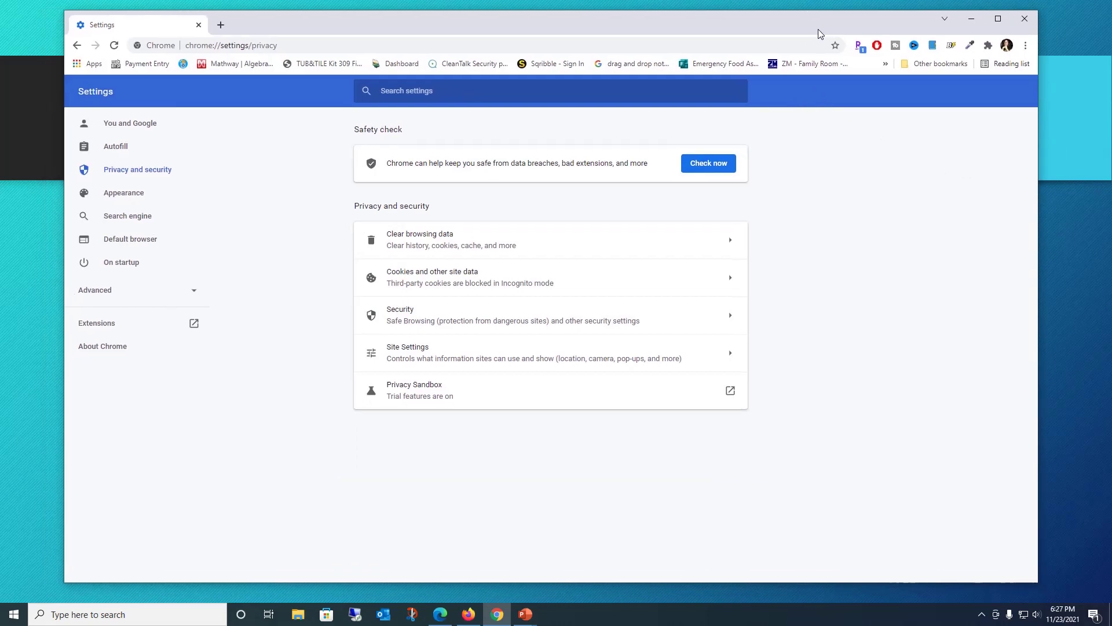
{"action": "left_click", "coordinate": [972, 20]}
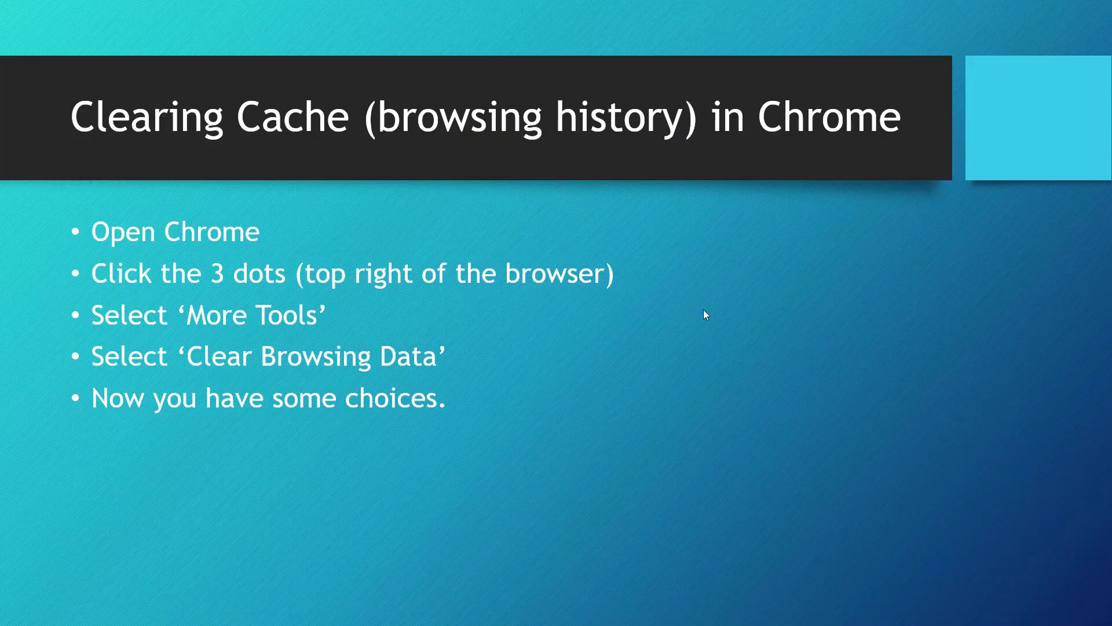
{"action": "left_click", "coordinate": [835, 276]}
{"action": "left_click", "coordinate": [836, 272]}
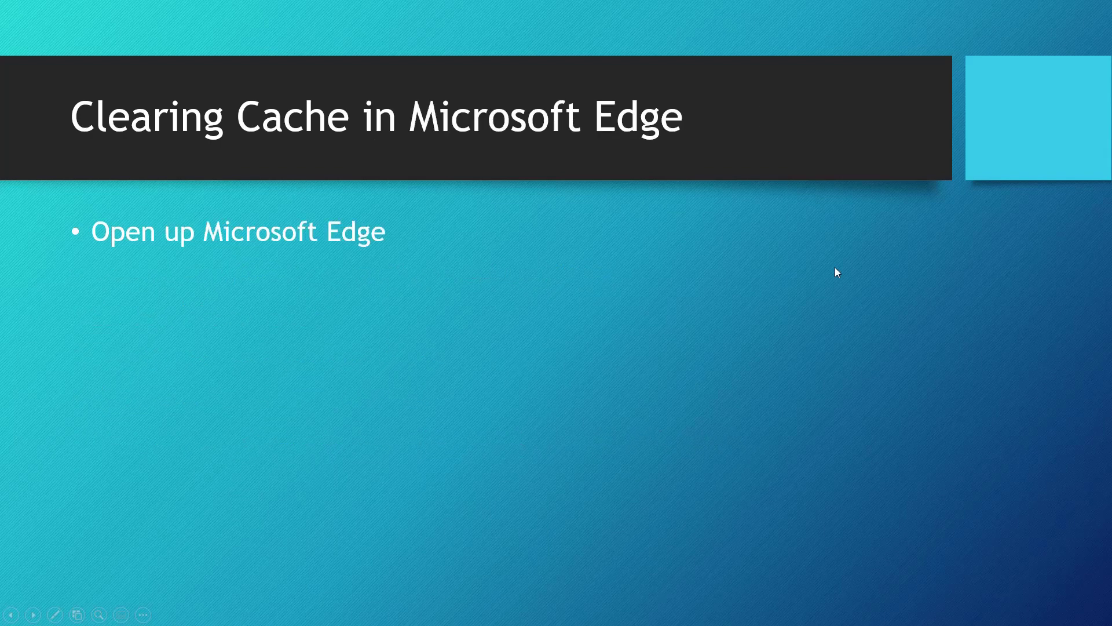
{"action": "left_click", "coordinate": [836, 268]}
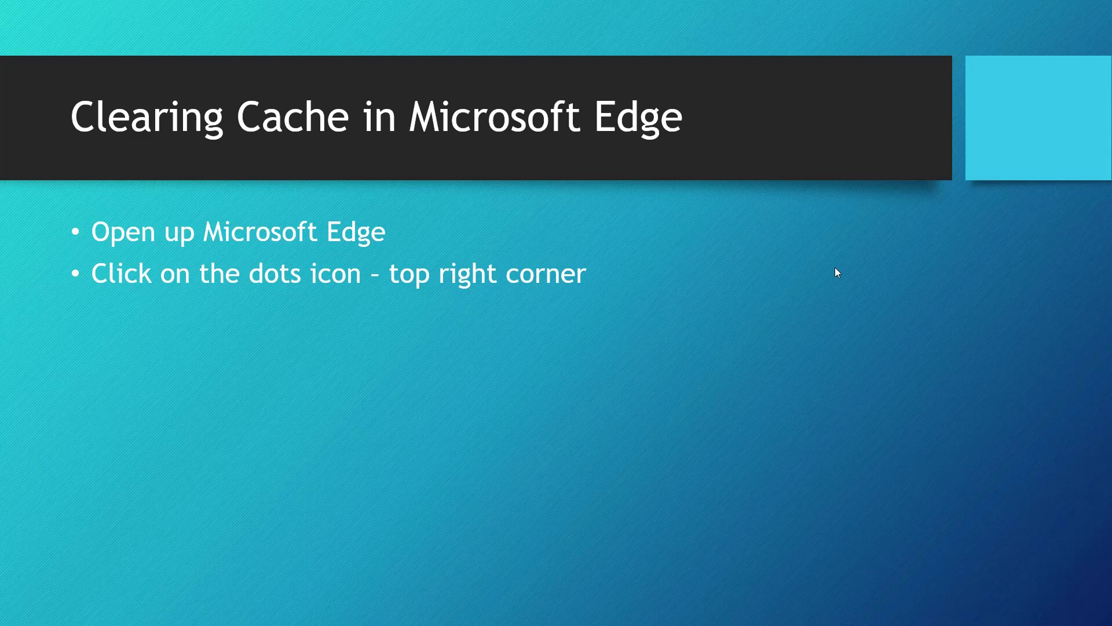
{"action": "left_click", "coordinate": [836, 272]}
{"action": "left_click", "coordinate": [836, 272]}
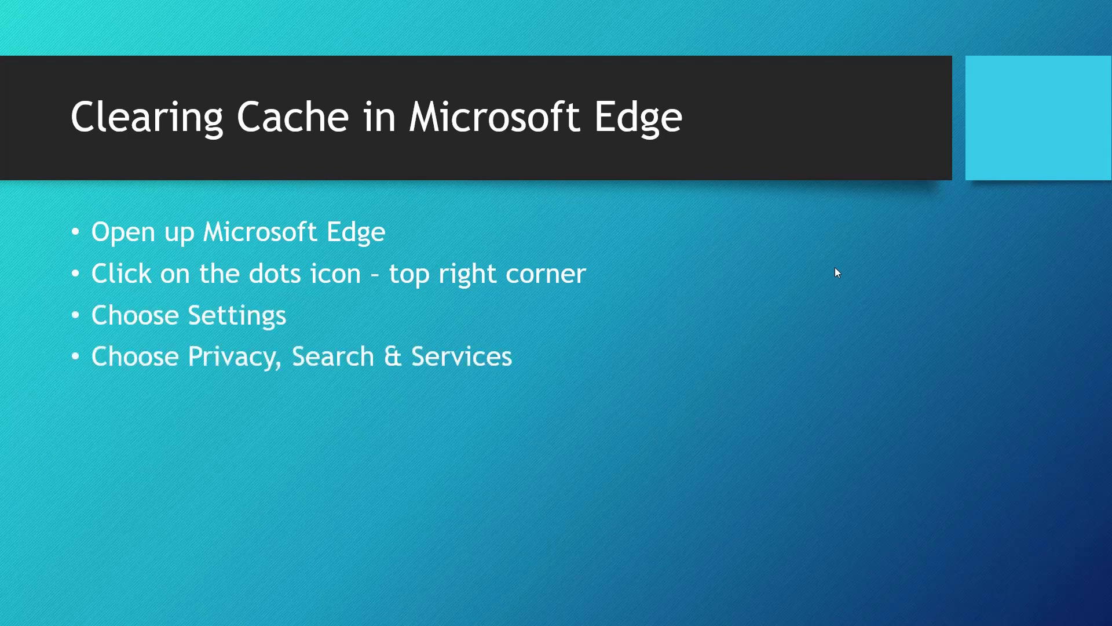
{"action": "left_click", "coordinate": [836, 273]}
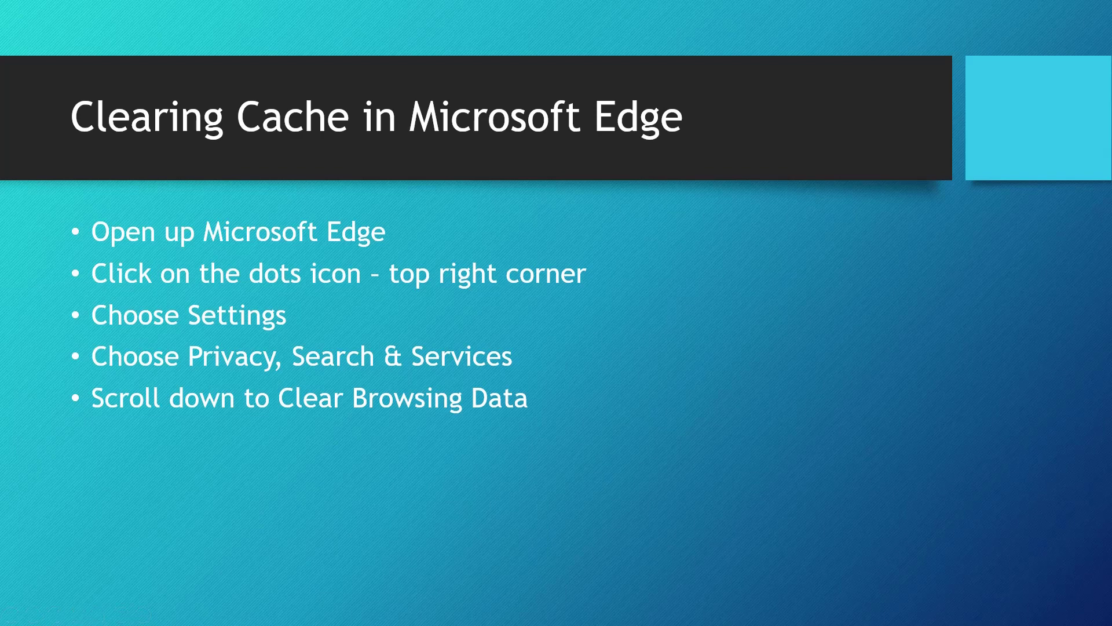
Switch to Microsoft Edge, widen its window, and open the Privacy, search, and services settings.
{"action": "left_click_drag", "start_coordinate": [1111, 52], "coordinate": [505, 33]}
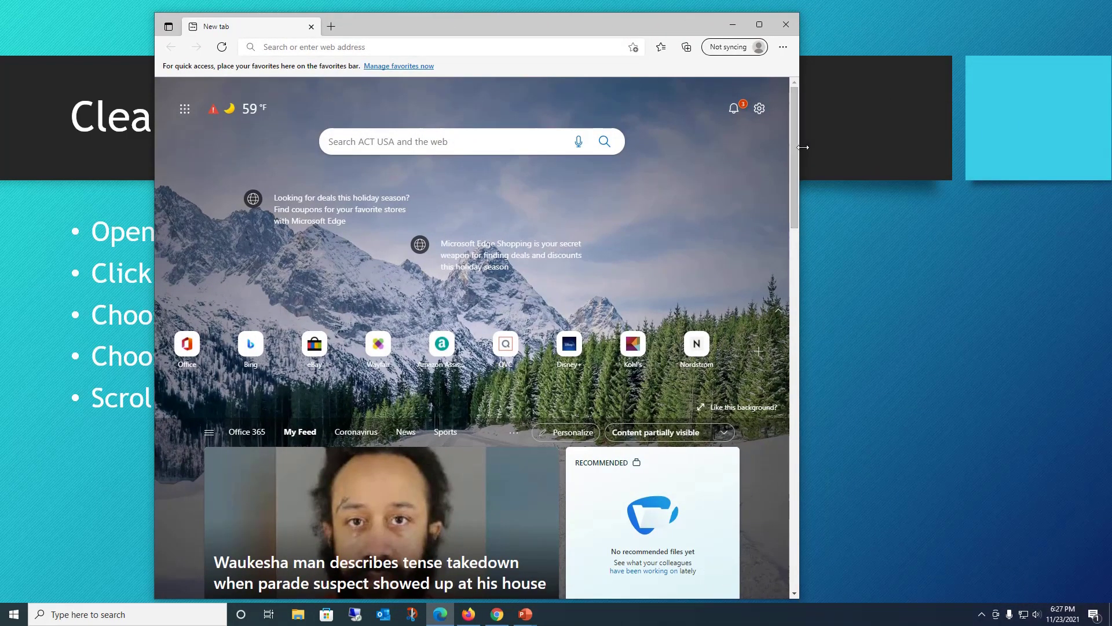
{"action": "left_click_drag", "start_coordinate": [799, 148], "coordinate": [981, 97]}
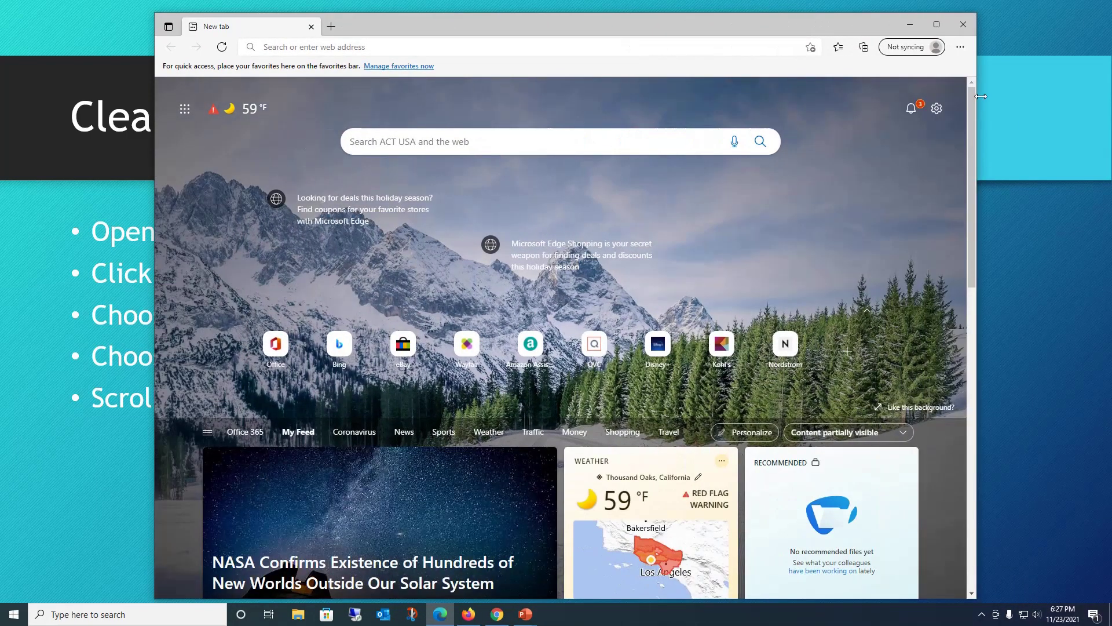
{"action": "left_click", "coordinate": [964, 51]}
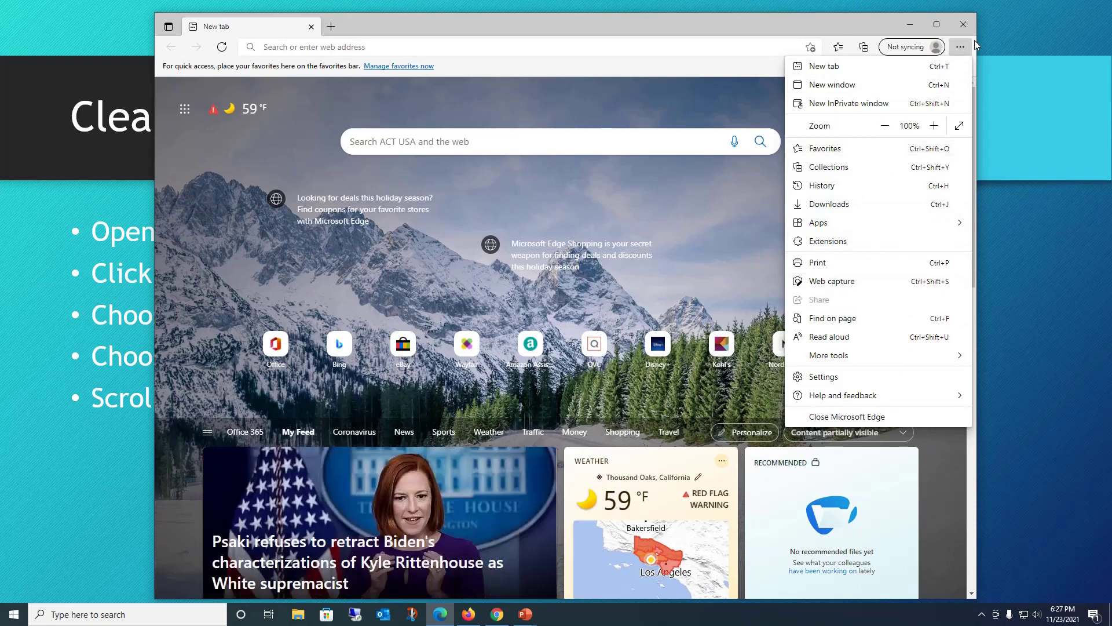
{"action": "left_click", "coordinate": [826, 378]}
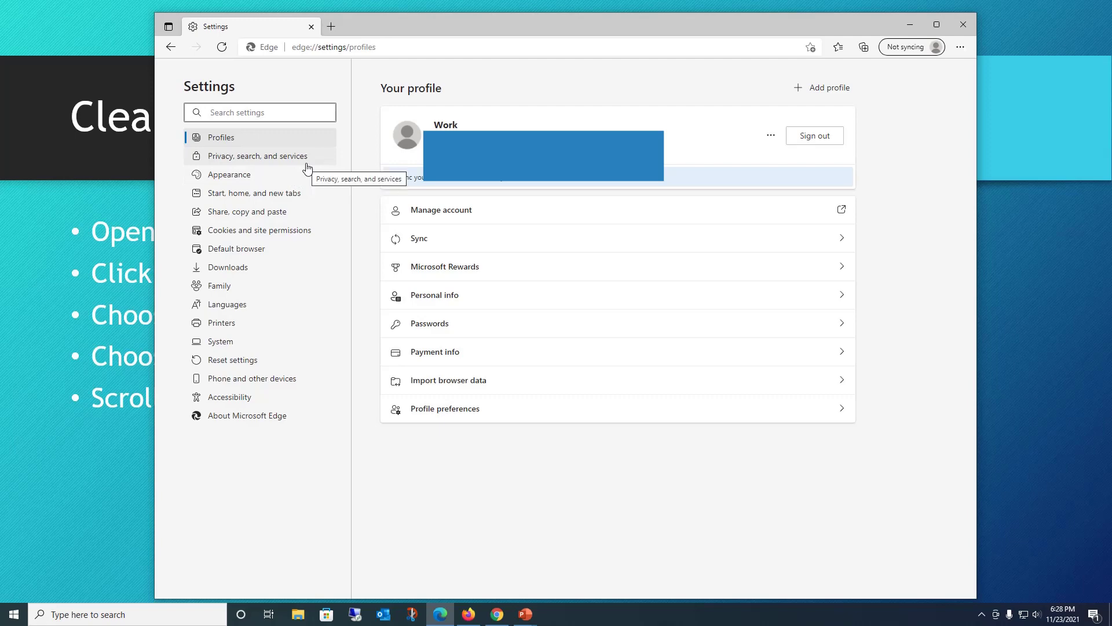
{"action": "left_click", "coordinate": [261, 162]}
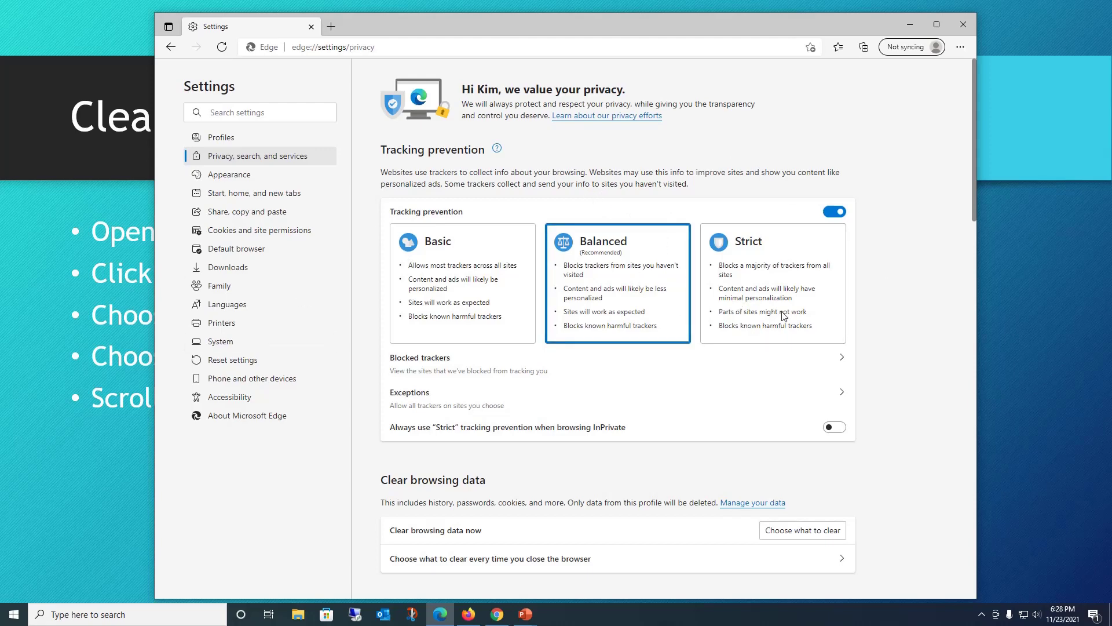
Open the choices for clearing browsing data now and look through all the data types offered.
{"action": "scroll", "coordinate": [724, 334], "scroll_direction": "down", "scroll_amount": 1}
{"action": "scroll", "coordinate": [724, 335], "scroll_direction": "down", "scroll_amount": 3}
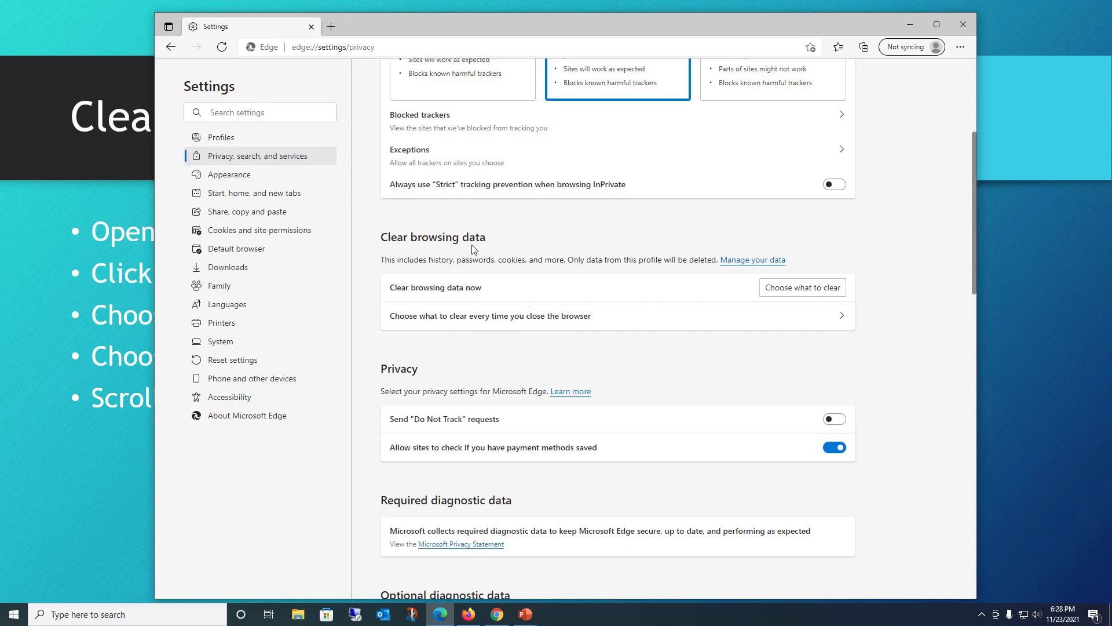
{"action": "left_click", "coordinate": [819, 294]}
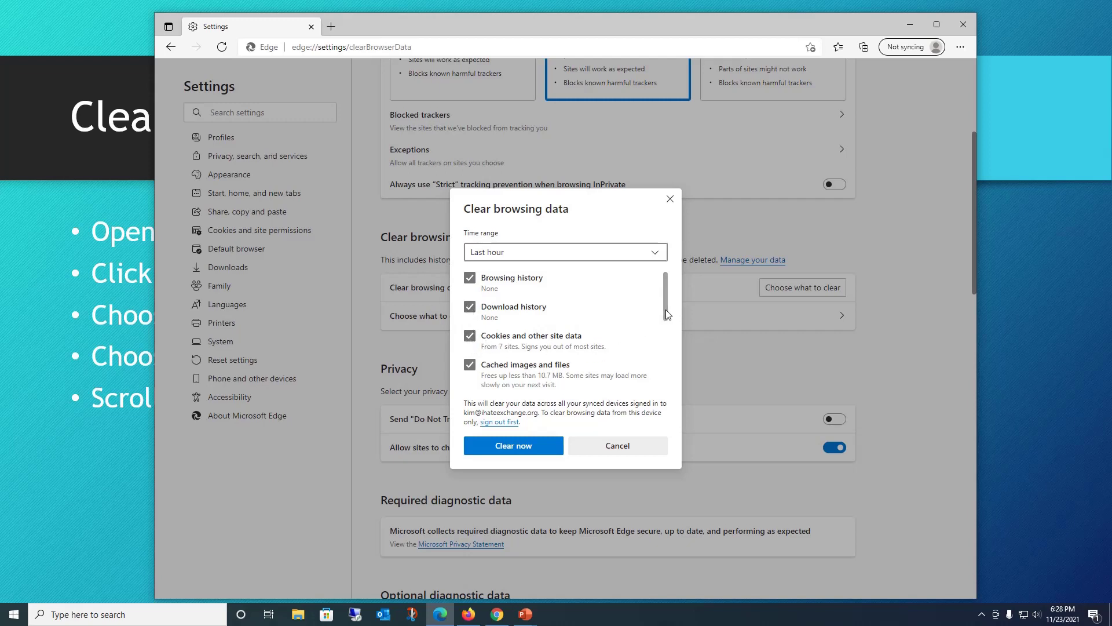
{"action": "left_click_drag", "start_coordinate": [665, 310], "coordinate": [669, 385]}
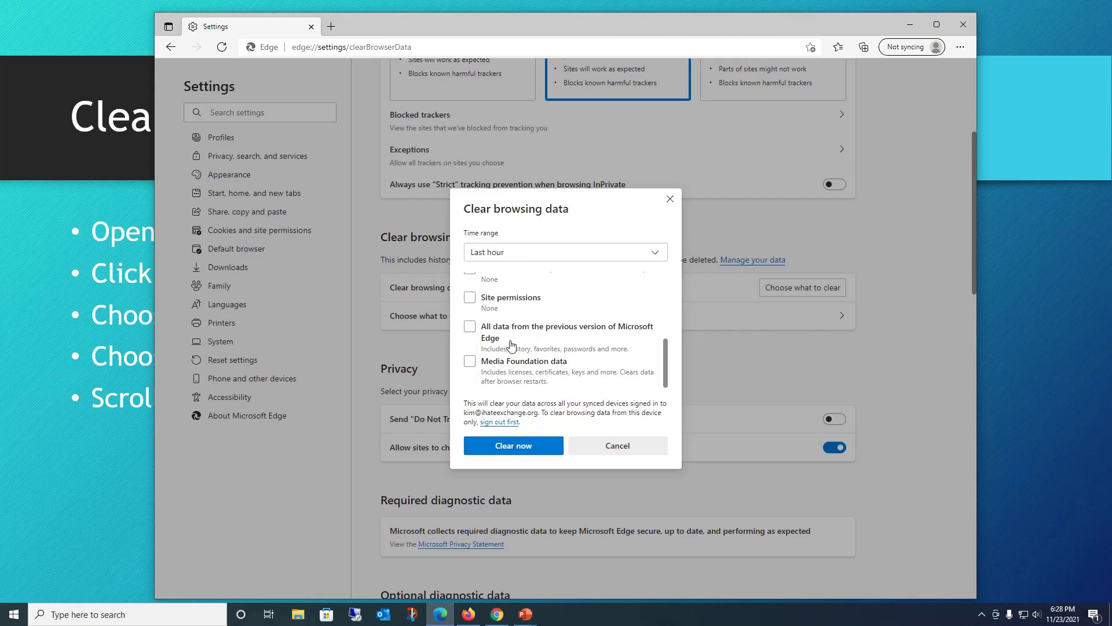
{"action": "left_click_drag", "start_coordinate": [666, 350], "coordinate": [661, 285]}
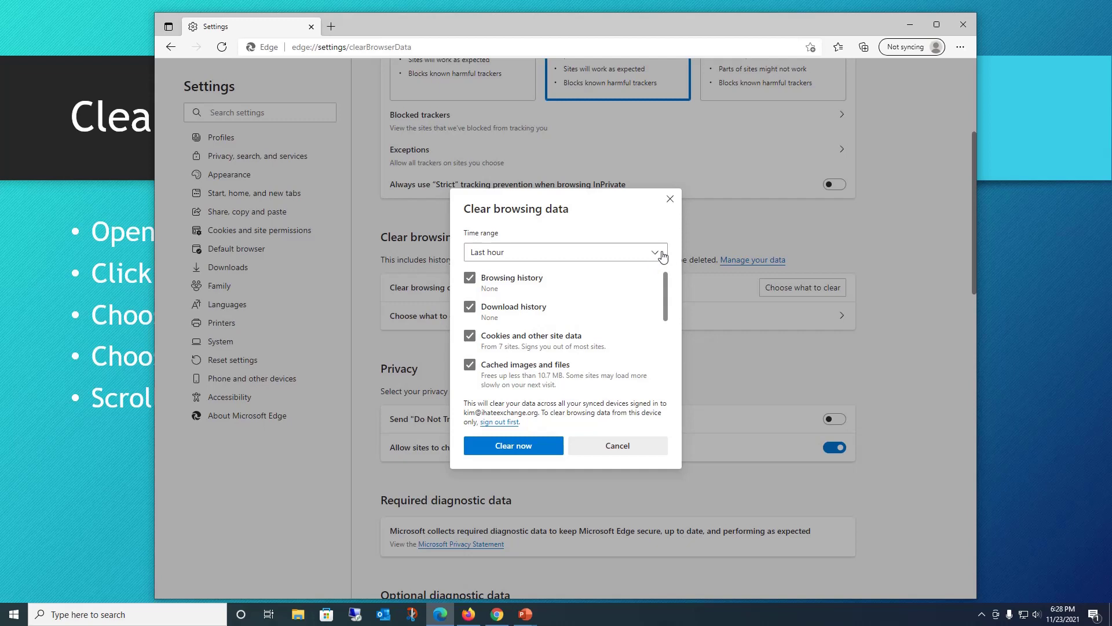
Clear the browsing history, download history, cookies and cached files with the time range set to All time.
{"action": "left_click", "coordinate": [661, 256]}
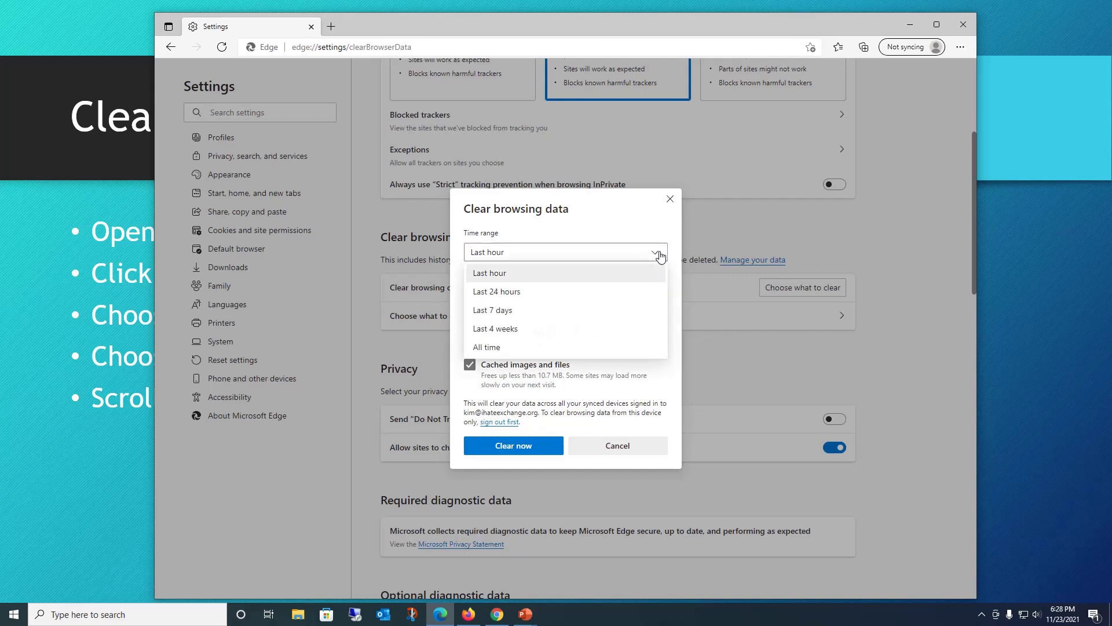
{"action": "left_click", "coordinate": [477, 346]}
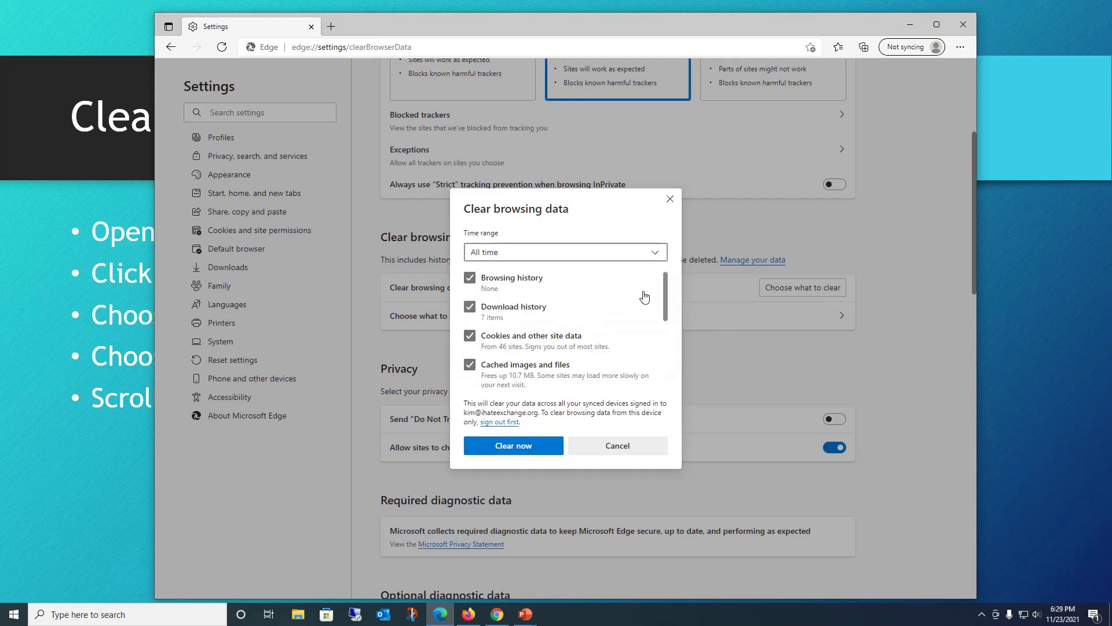
{"action": "left_click_drag", "start_coordinate": [666, 281], "coordinate": [699, 344]}
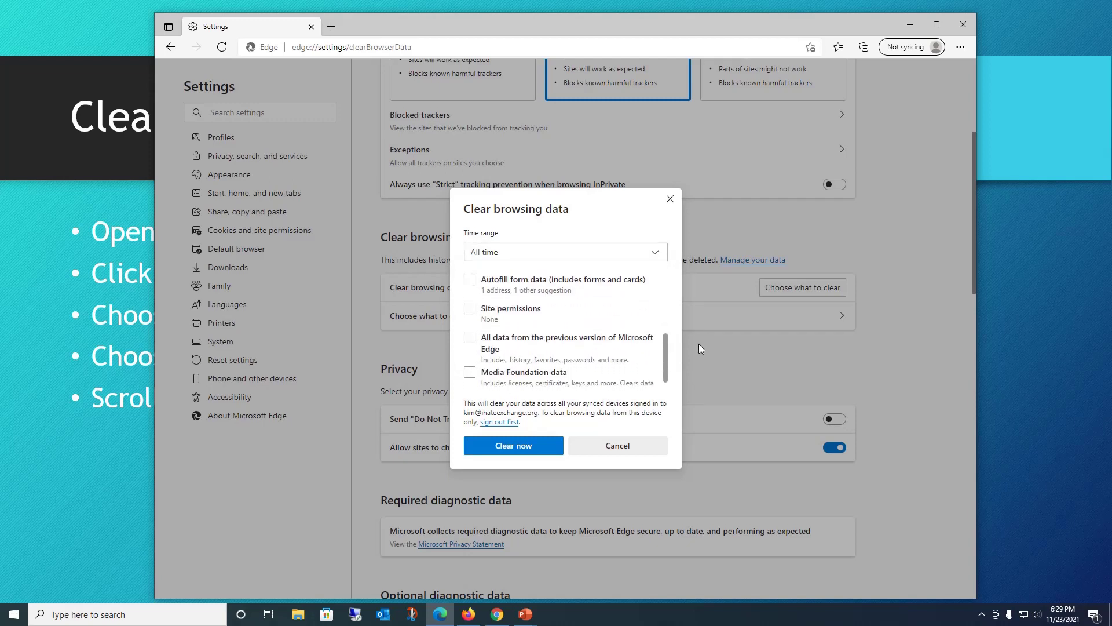
{"action": "left_click", "coordinate": [508, 445]}
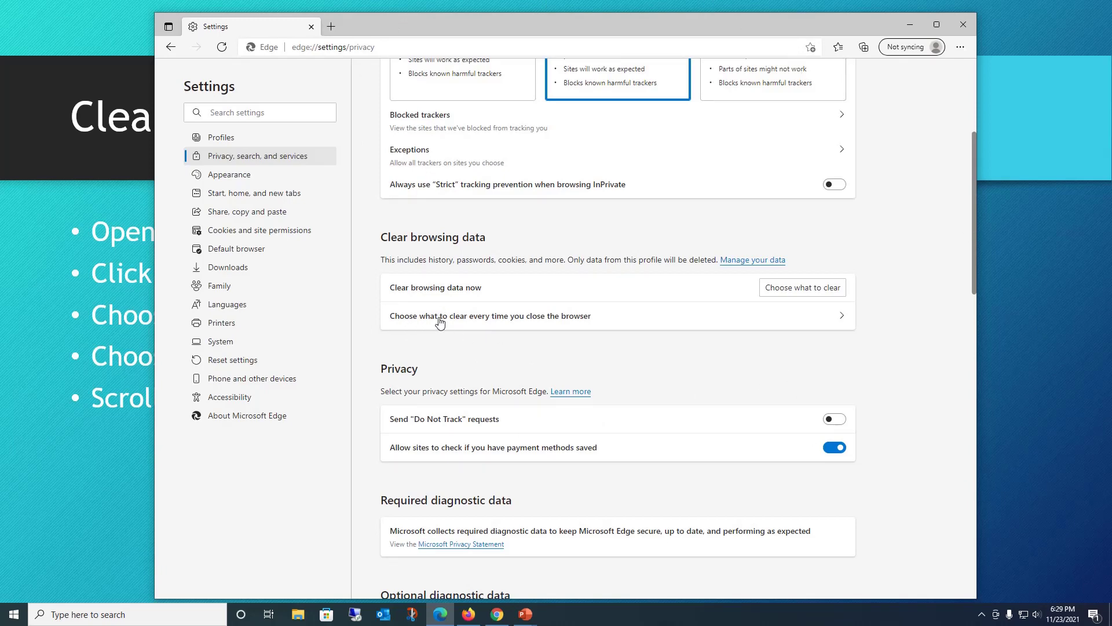
Set Microsoft Edge to clear browsing history, download history, and cookies and other site data every time the browser closes.
{"action": "left_click", "coordinate": [840, 318]}
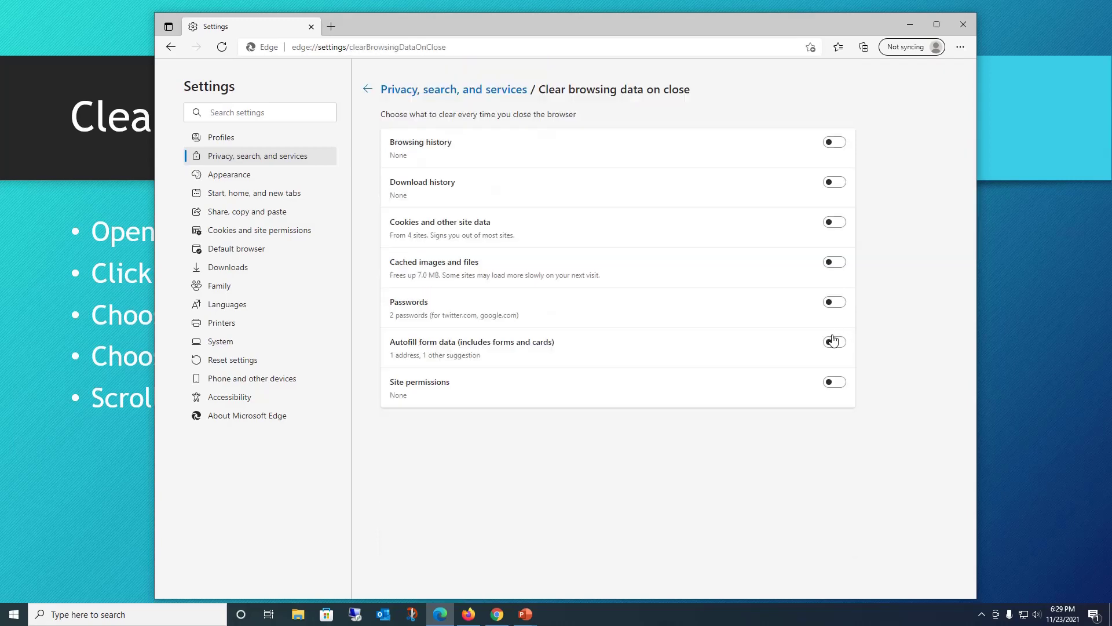
{"action": "left_click", "coordinate": [837, 147]}
{"action": "left_click", "coordinate": [835, 184]}
{"action": "left_click", "coordinate": [837, 225]}
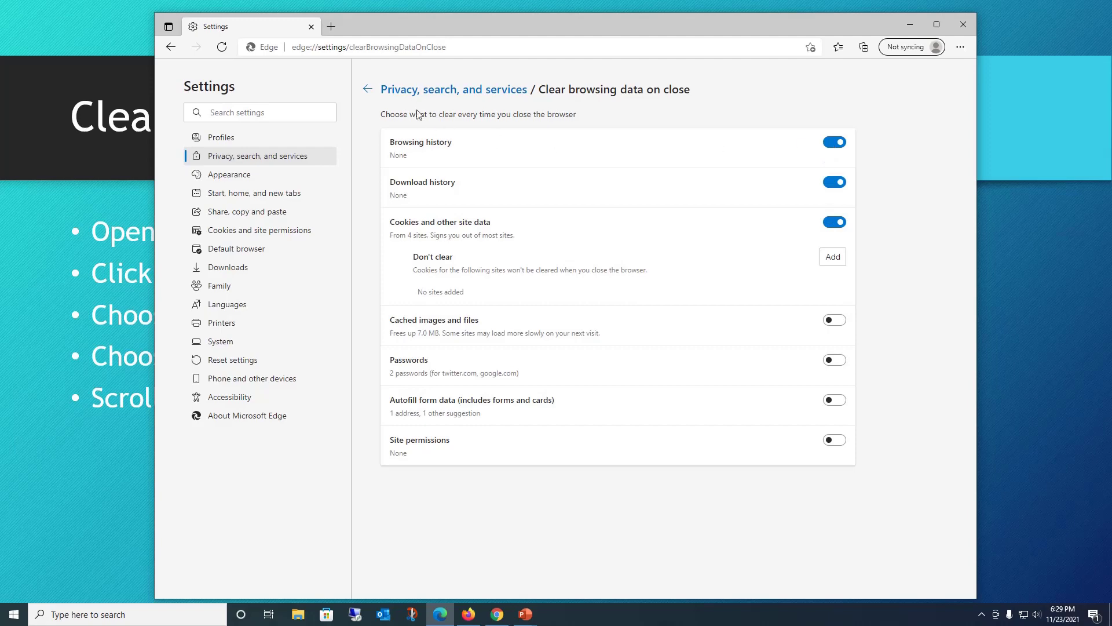
Go back to the privacy settings and reopen the choices for what to clear on closing the browser to review them.
{"action": "left_click", "coordinate": [368, 92]}
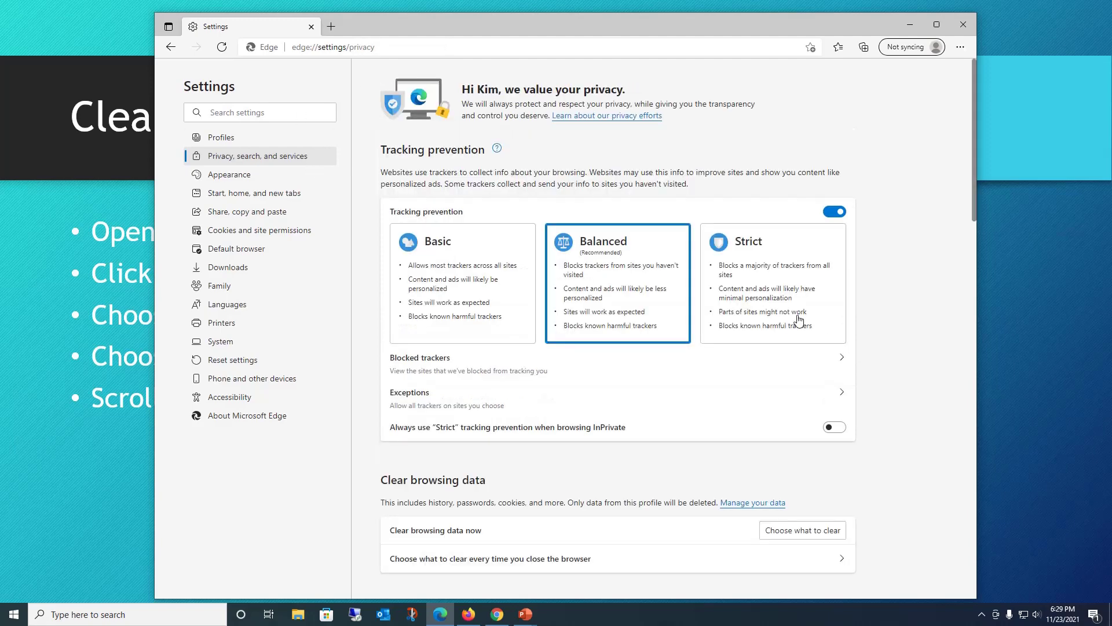
{"action": "scroll", "coordinate": [895, 411], "scroll_direction": "down", "scroll_amount": 2}
{"action": "scroll", "coordinate": [896, 410], "scroll_direction": "down", "scroll_amount": 3}
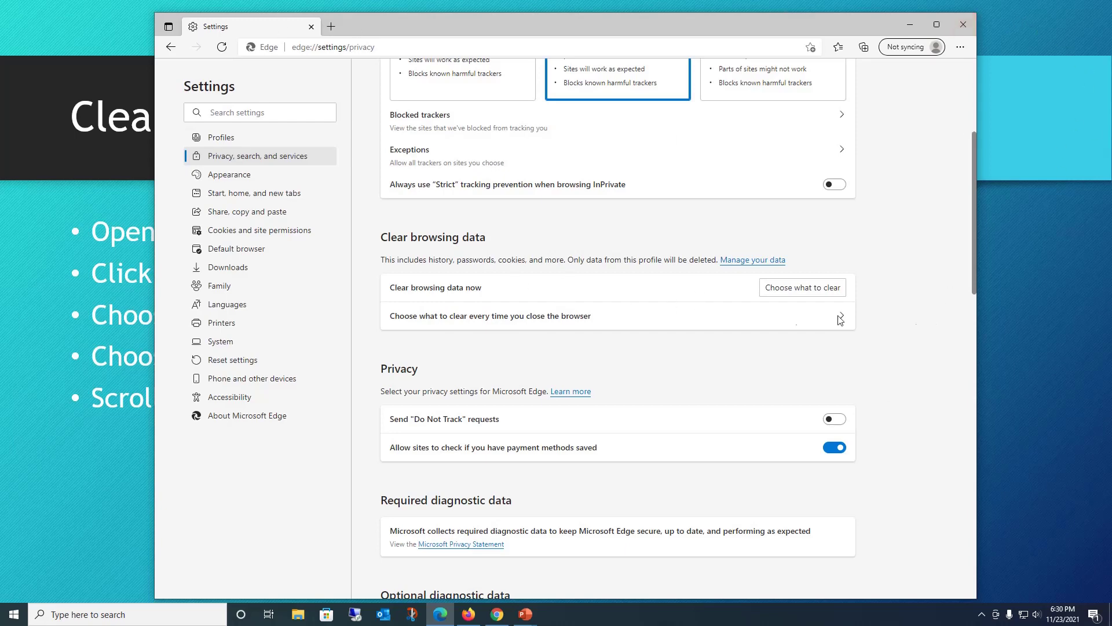
{"action": "left_click", "coordinate": [785, 316]}
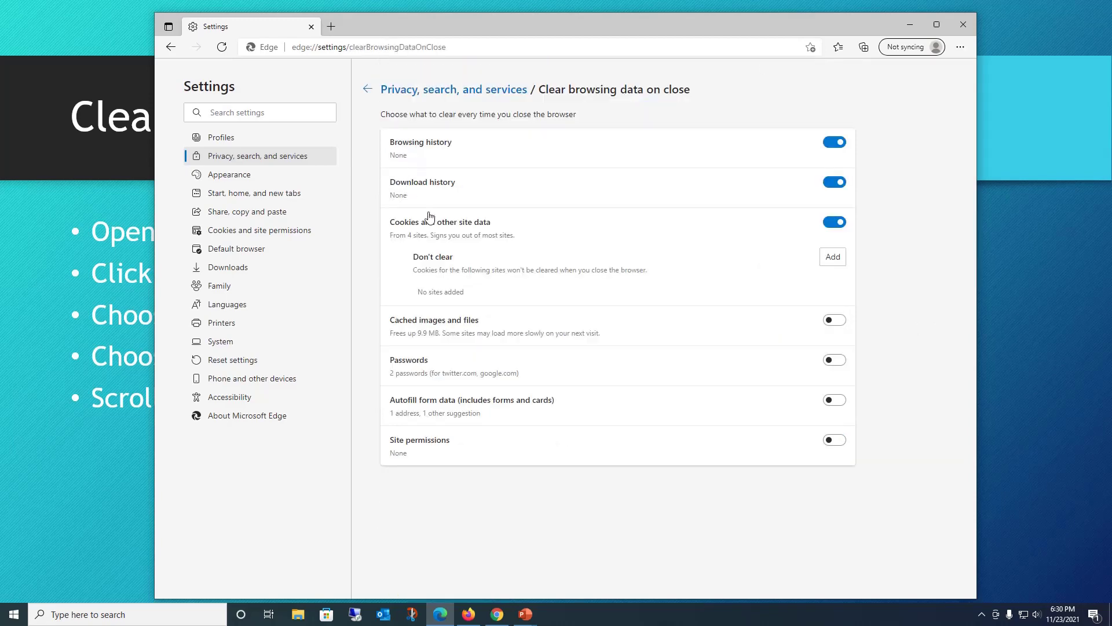
Close Microsoft Edge and advance the slideshow through all the bullets of the "Clearing Cache in Firefox" slide.
{"action": "left_click", "coordinate": [964, 26]}
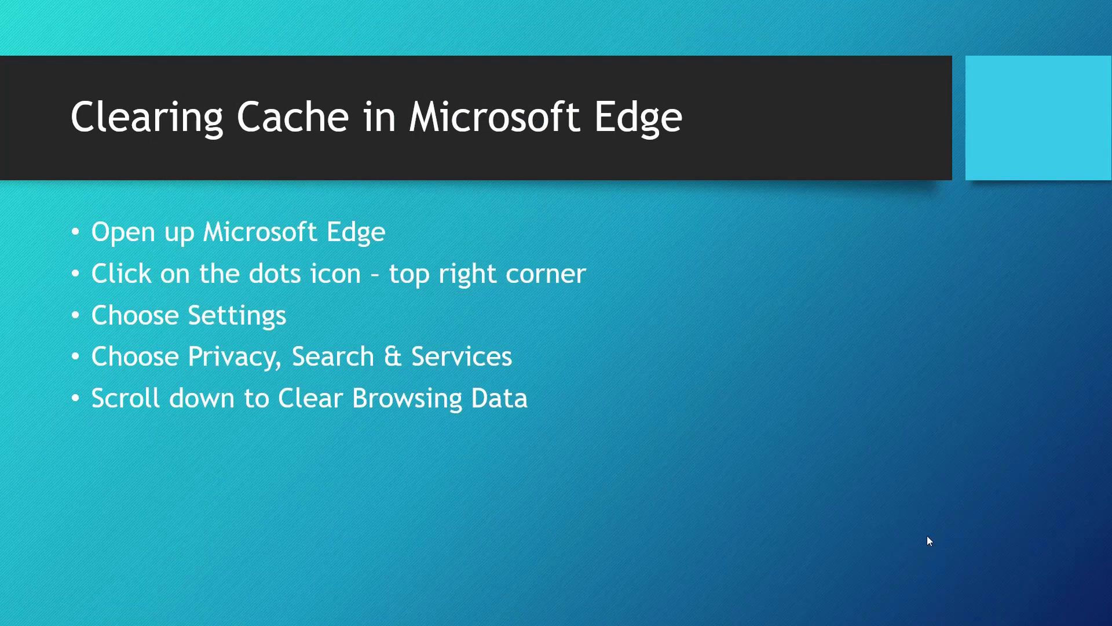
{"action": "left_click", "coordinate": [864, 523]}
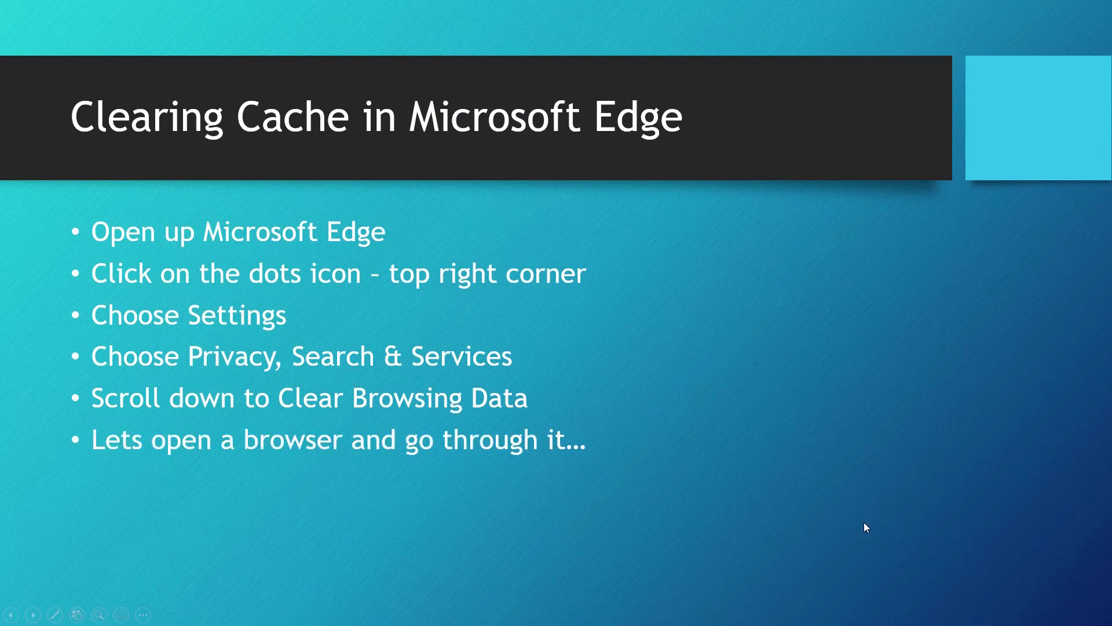
{"action": "left_click", "coordinate": [864, 522]}
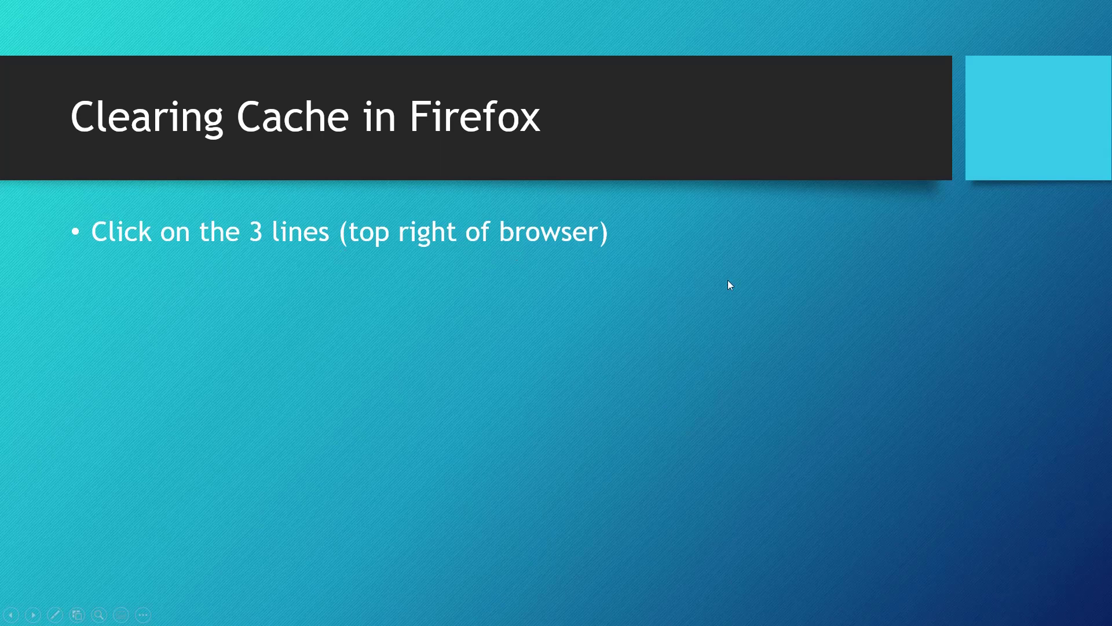
{"action": "left_click", "coordinate": [968, 526]}
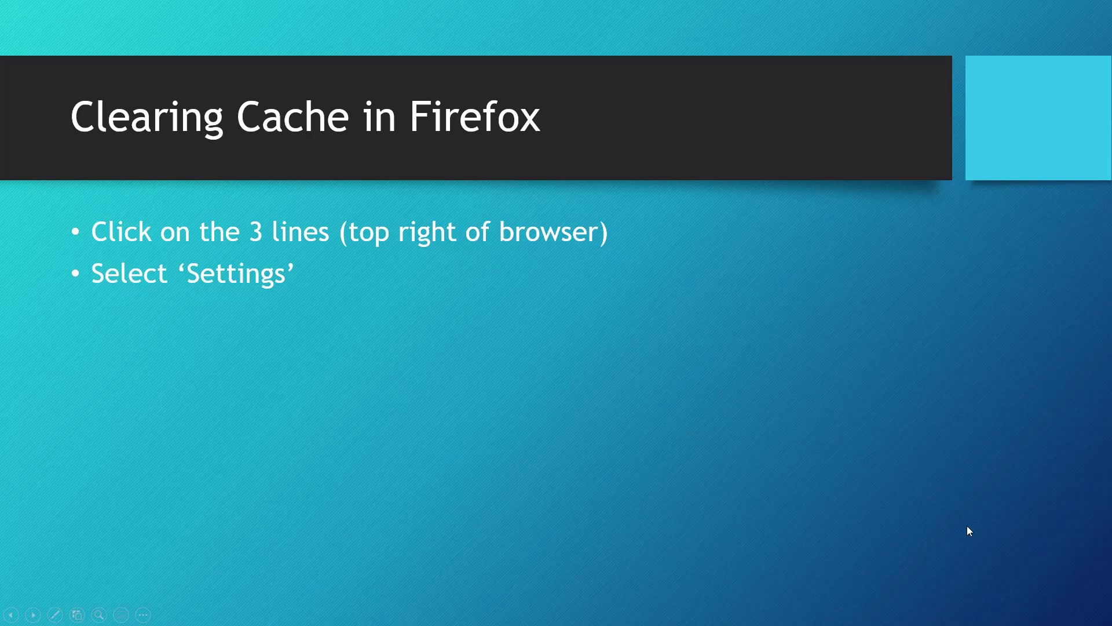
{"action": "left_click", "coordinate": [968, 527]}
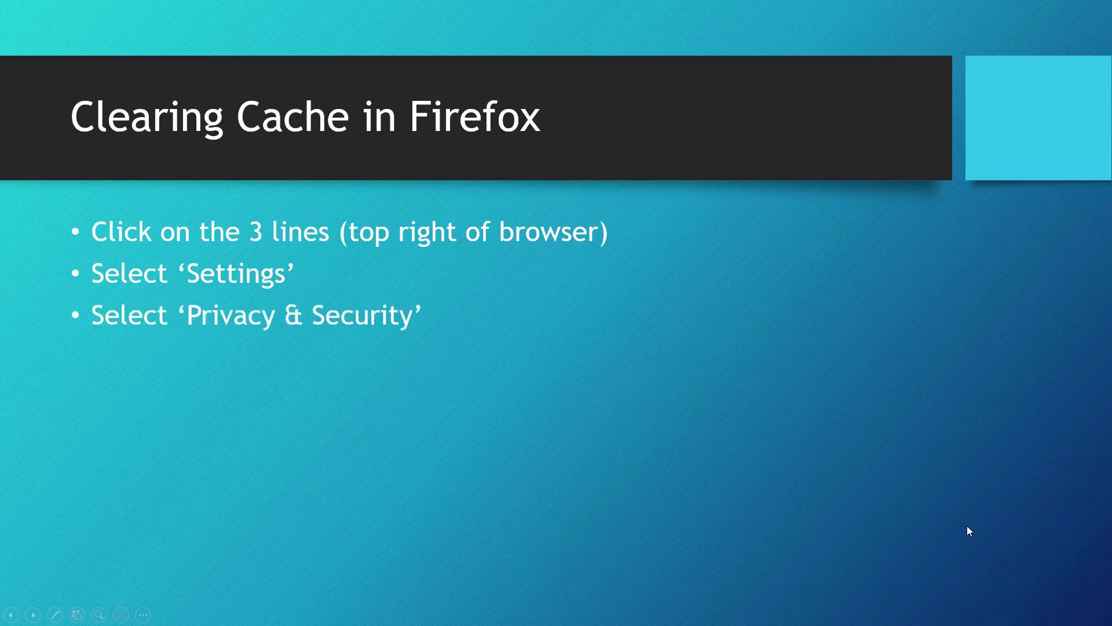
{"action": "left_click", "coordinate": [967, 526]}
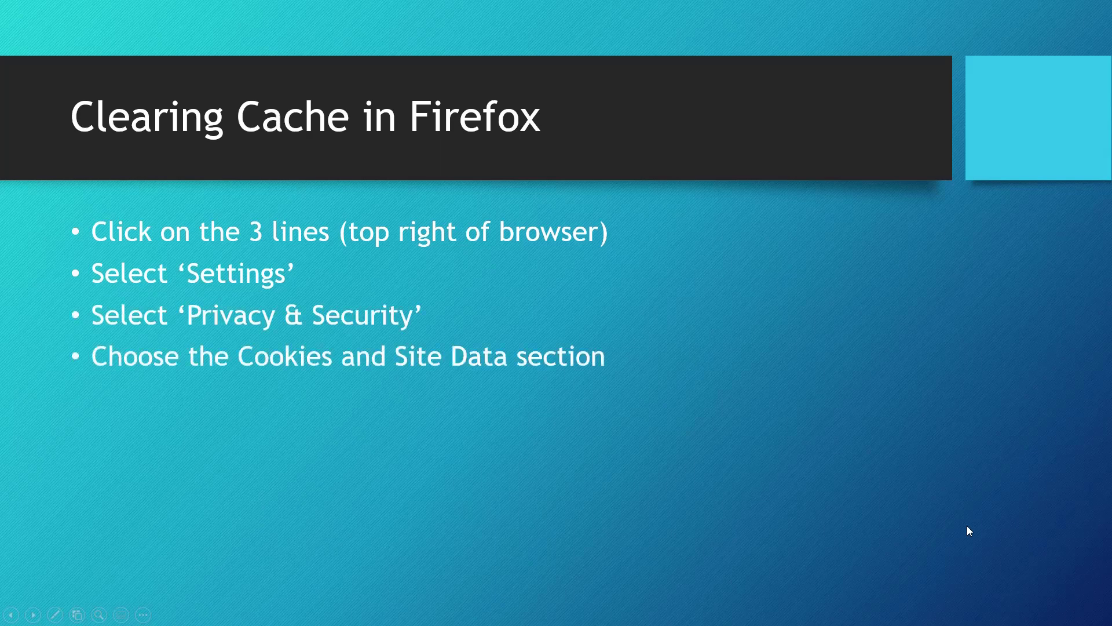
{"action": "left_click", "coordinate": [967, 526]}
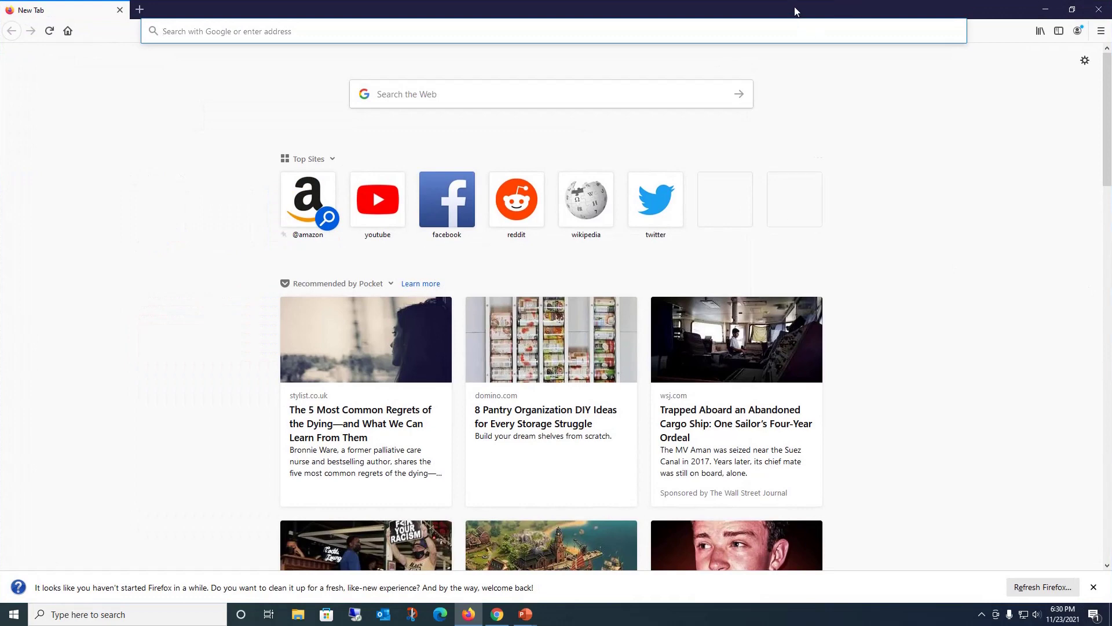
Switch to Firefox, restore its maximized window to a smaller size, and open the Privacy & Security options.
{"action": "left_click_drag", "start_coordinate": [794, 5], "coordinate": [517, 23]}
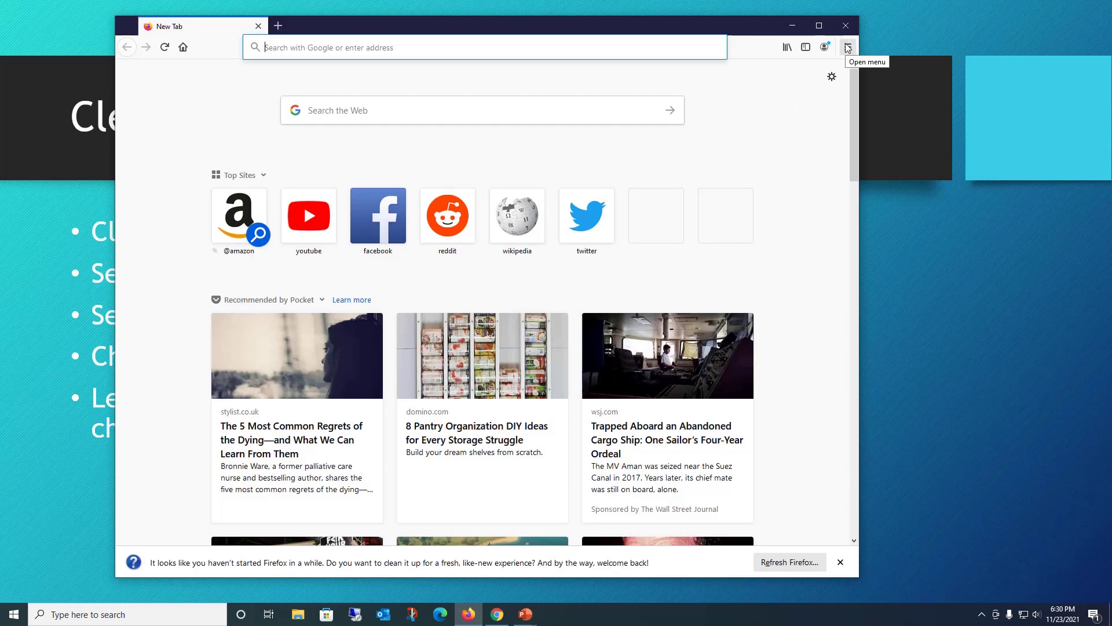
{"action": "key", "text": "alt+Tab"}
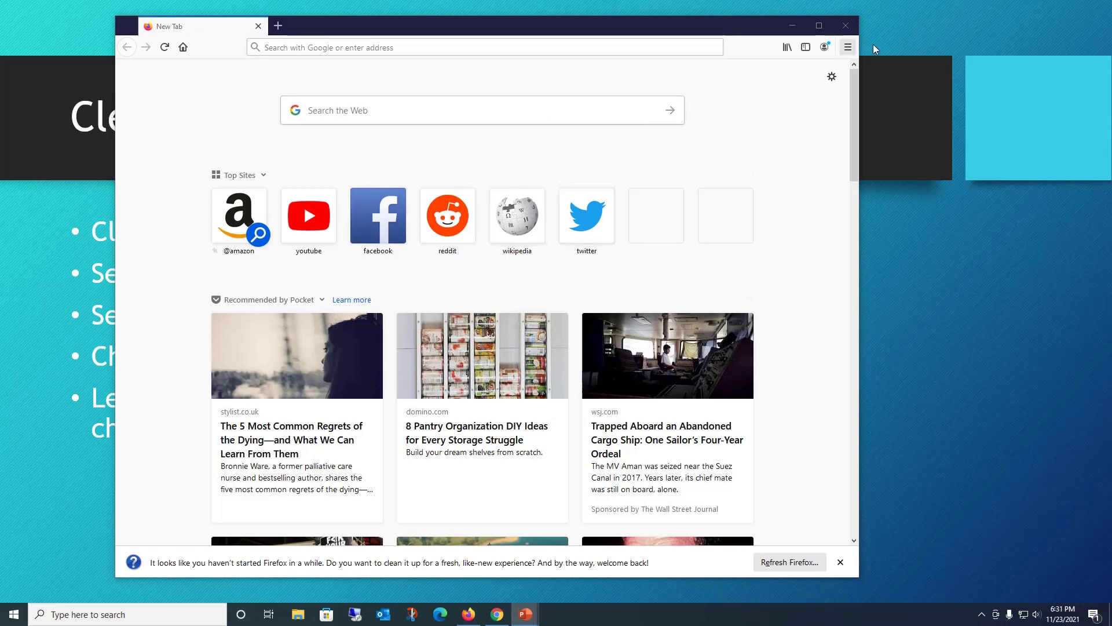
{"action": "left_click", "coordinate": [851, 49]}
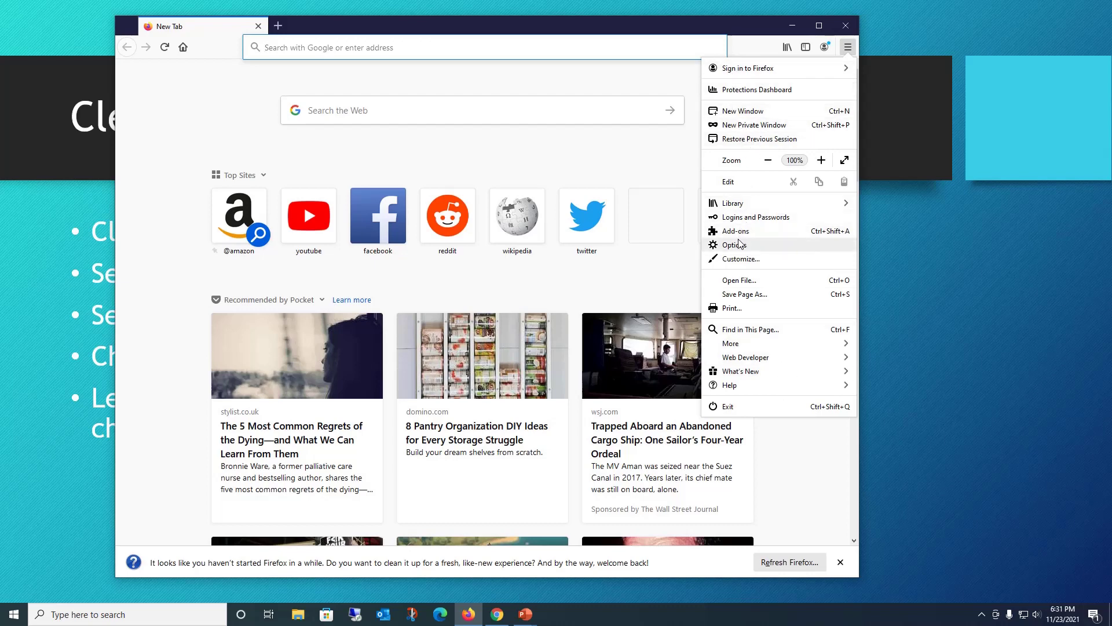
{"action": "left_click", "coordinate": [732, 245]}
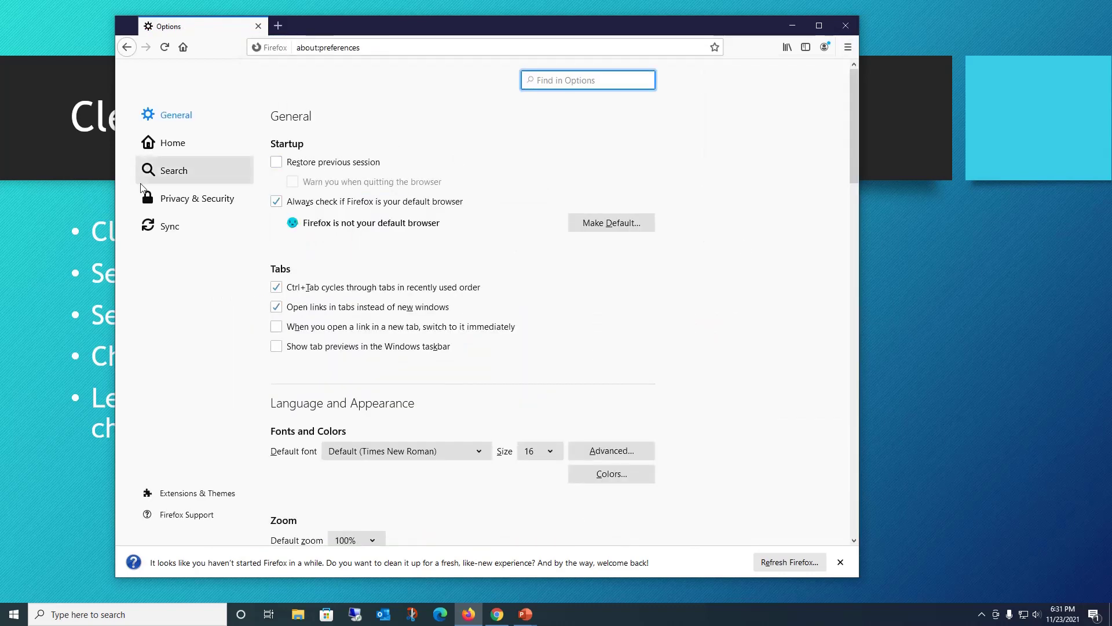
{"action": "left_click", "coordinate": [218, 200]}
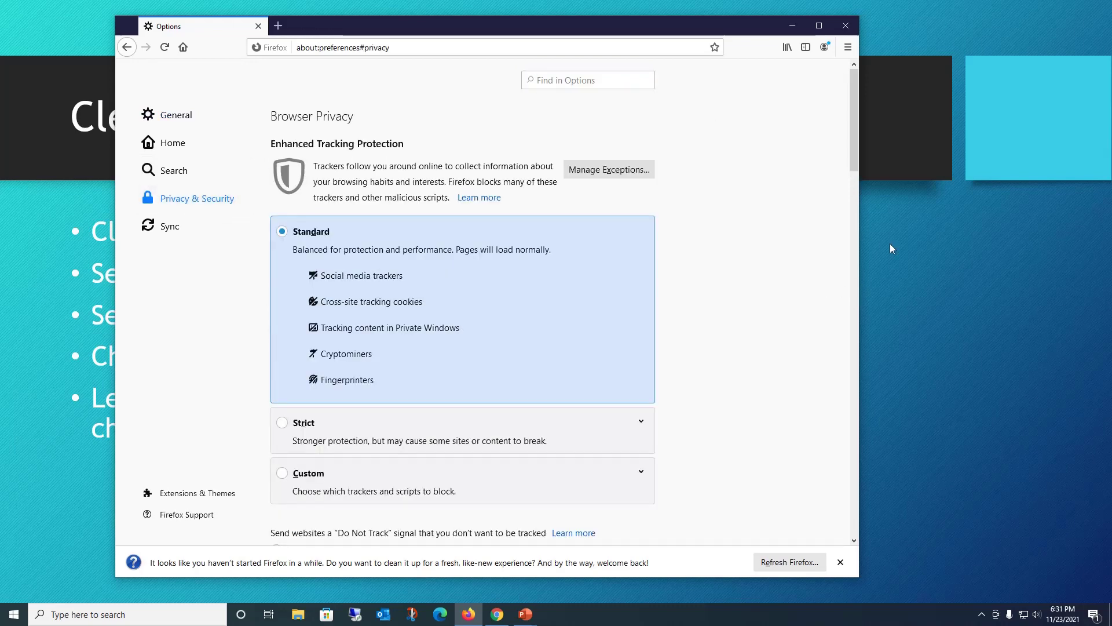
View the websites storing cookies and site data in Firefox and close the list without changes.
{"action": "scroll", "coordinate": [808, 236], "scroll_direction": "down", "scroll_amount": 7}
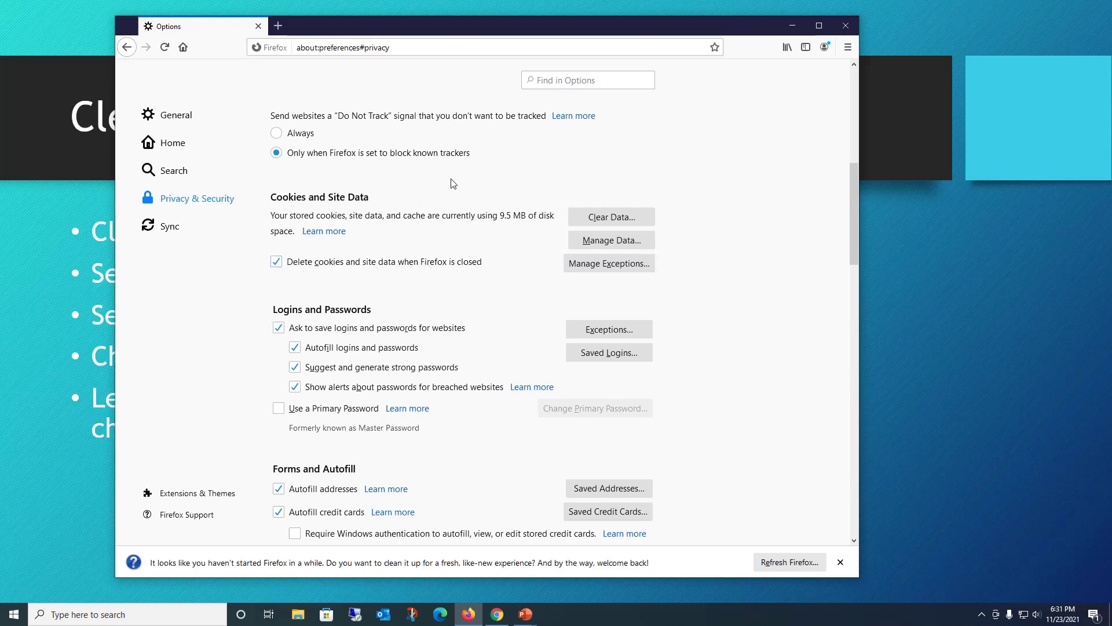
{"action": "left_click", "coordinate": [612, 240]}
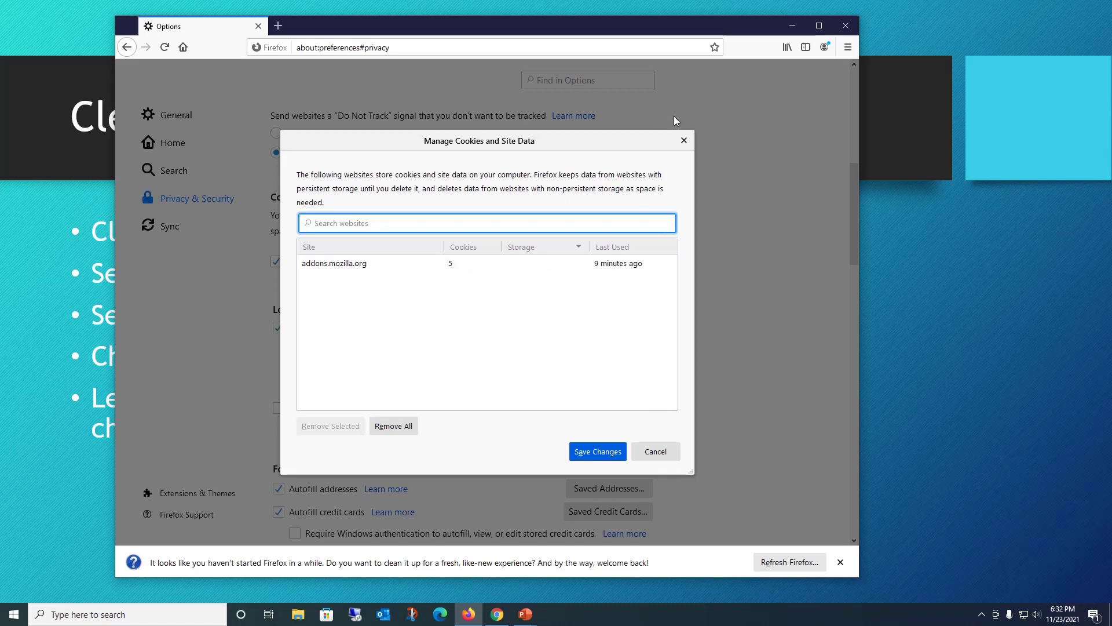
{"action": "left_click", "coordinate": [684, 141]}
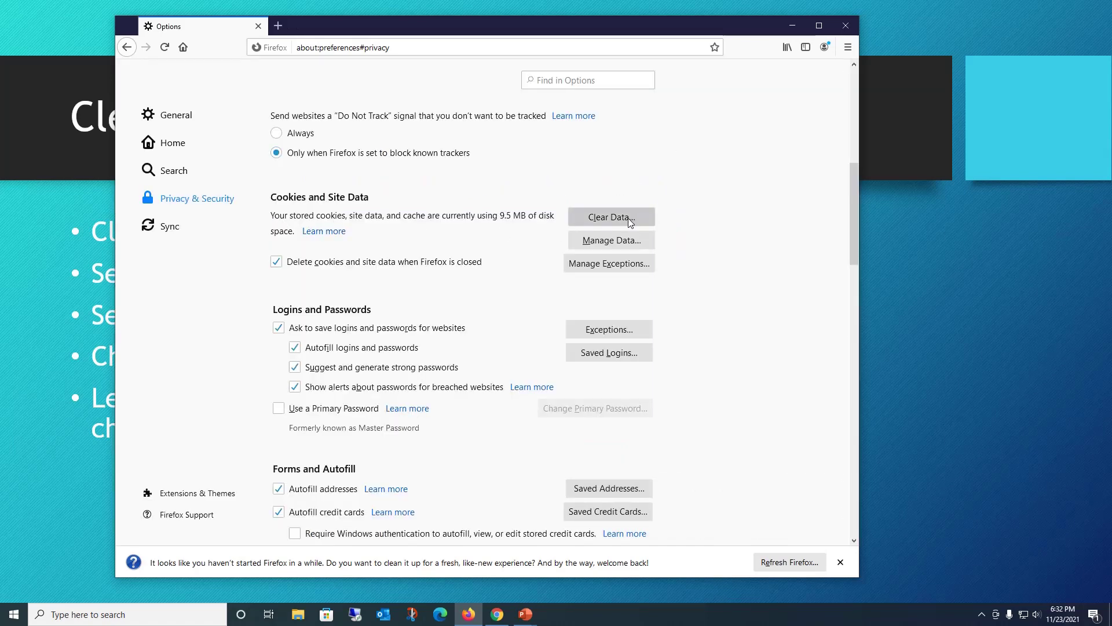
Clear both the cookies and site data and the cached web content stored by Firefox.
{"action": "left_click", "coordinate": [600, 220]}
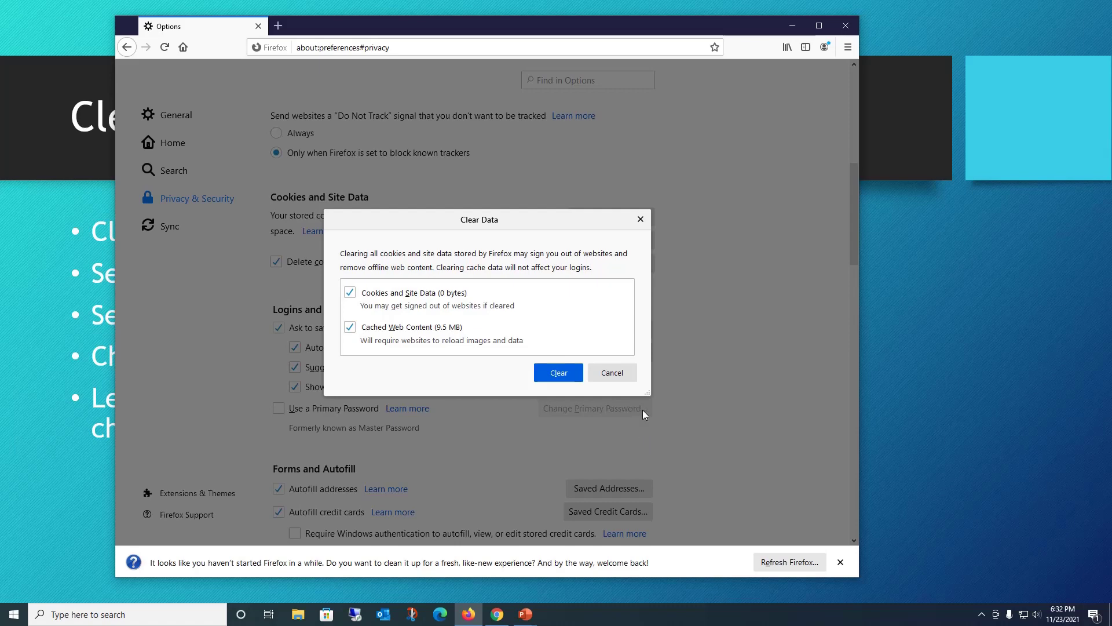
{"action": "left_click", "coordinate": [555, 374]}
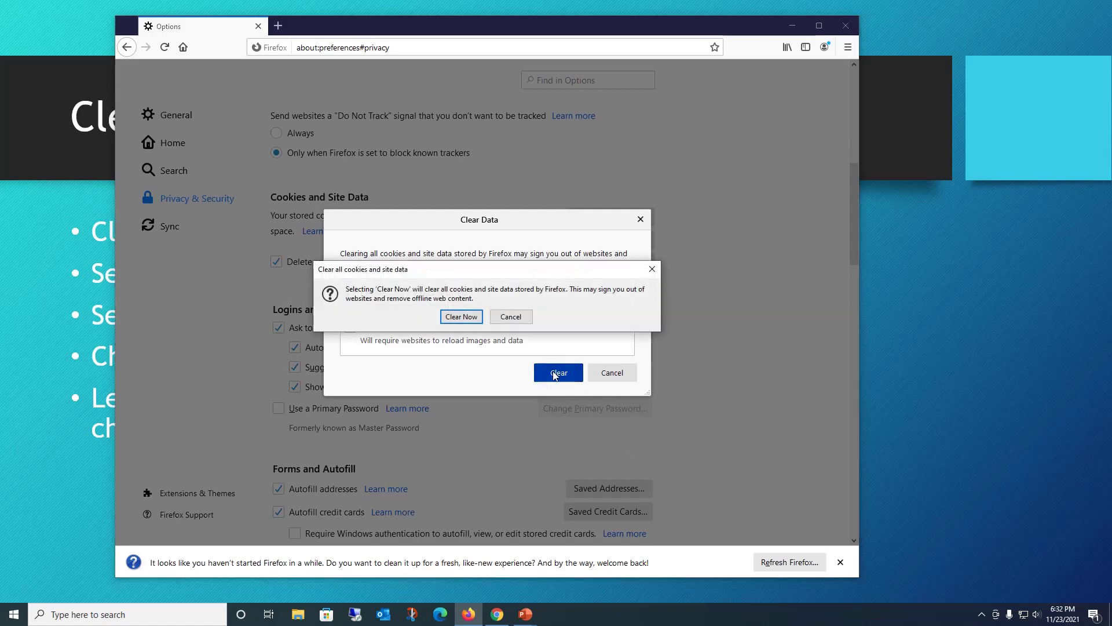
{"action": "left_click", "coordinate": [456, 319]}
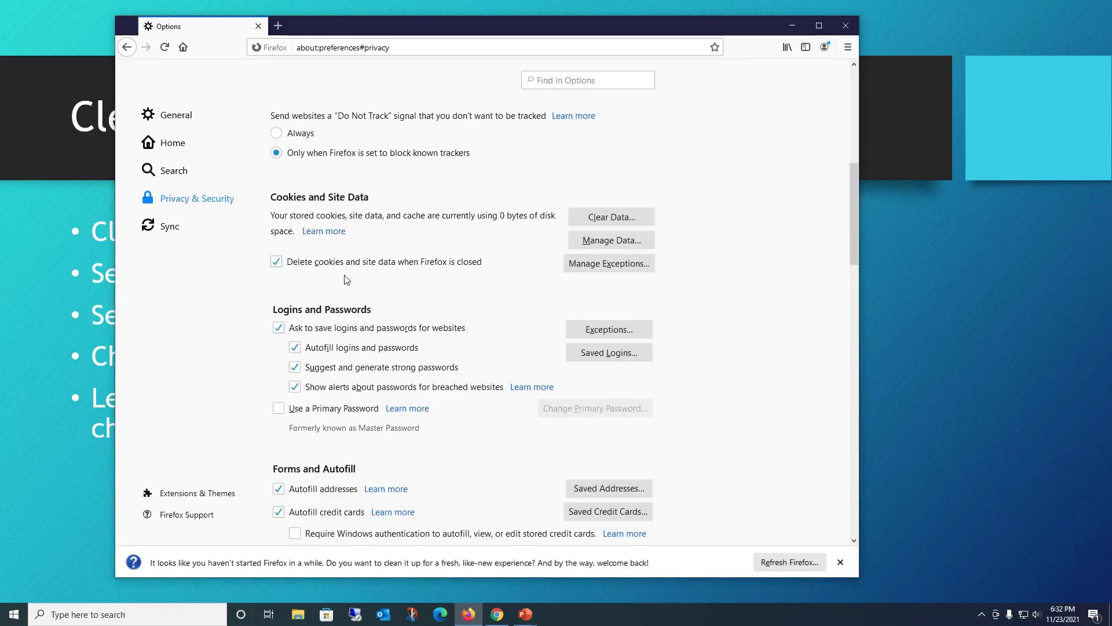
Close Firefox and advance the slideshow to "Clearing cache in Safari", revealing the bullets through "From the home screen, select Settings".
{"action": "left_click", "coordinate": [847, 27]}
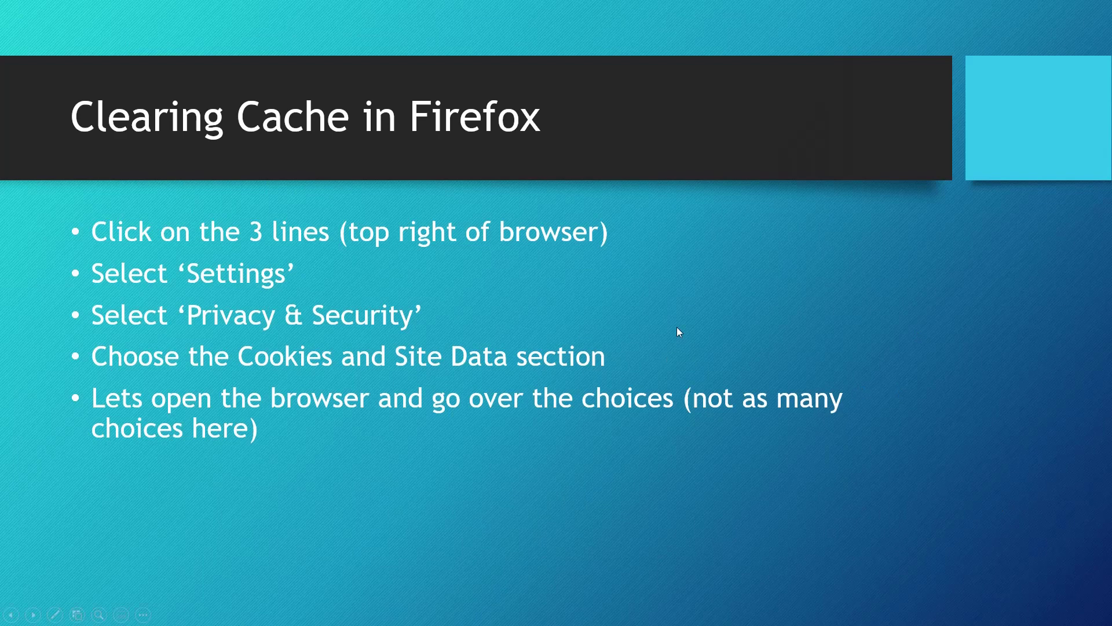
{"action": "left_click", "coordinate": [716, 311]}
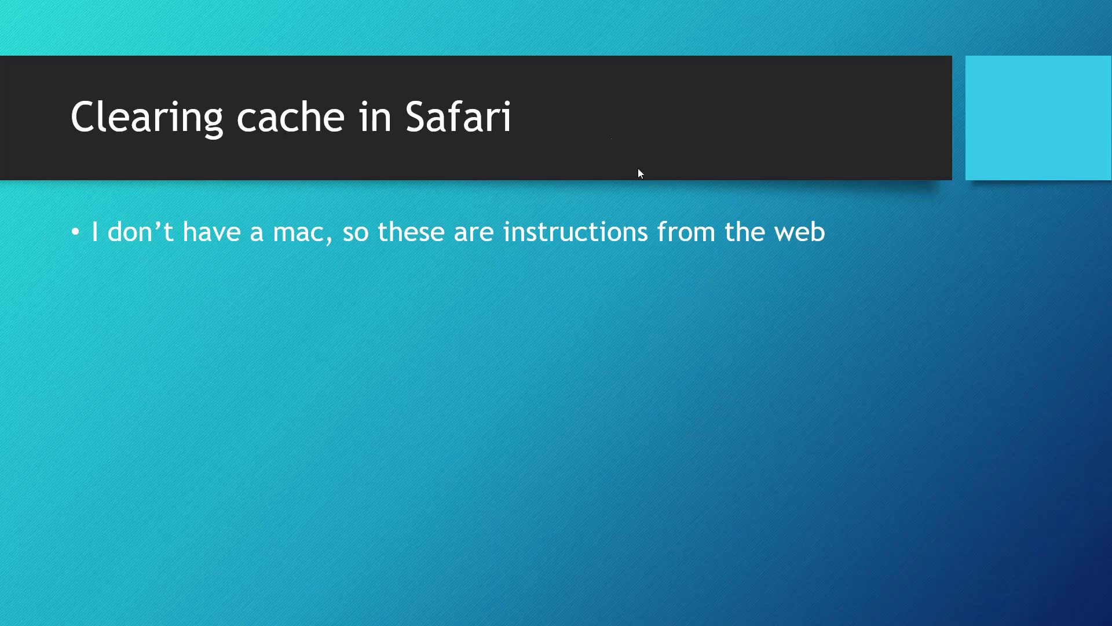
{"action": "left_click", "coordinate": [908, 236]}
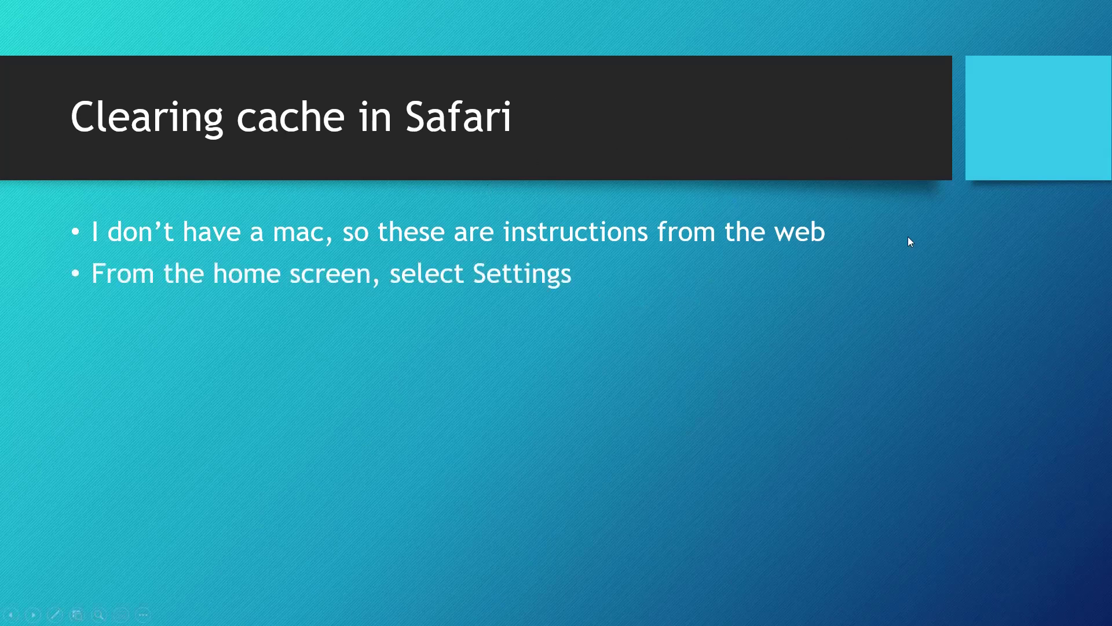